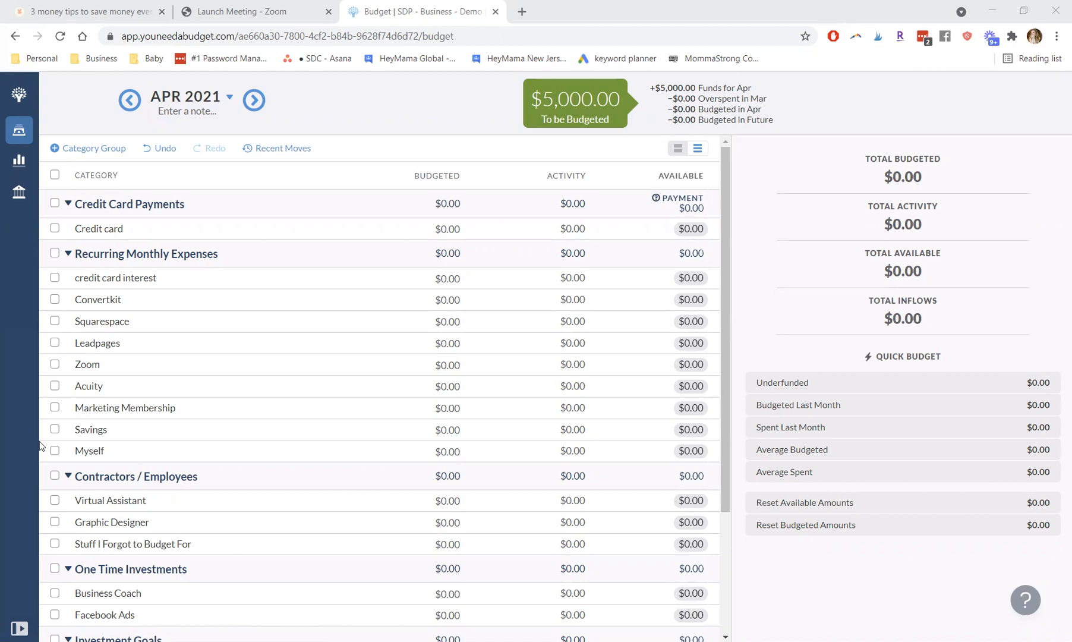
Step: Expand the navigation sidebar to view the Checking and Credit card account balances, and collapse it again
{"action": "left_click", "coordinate": [19, 628]}
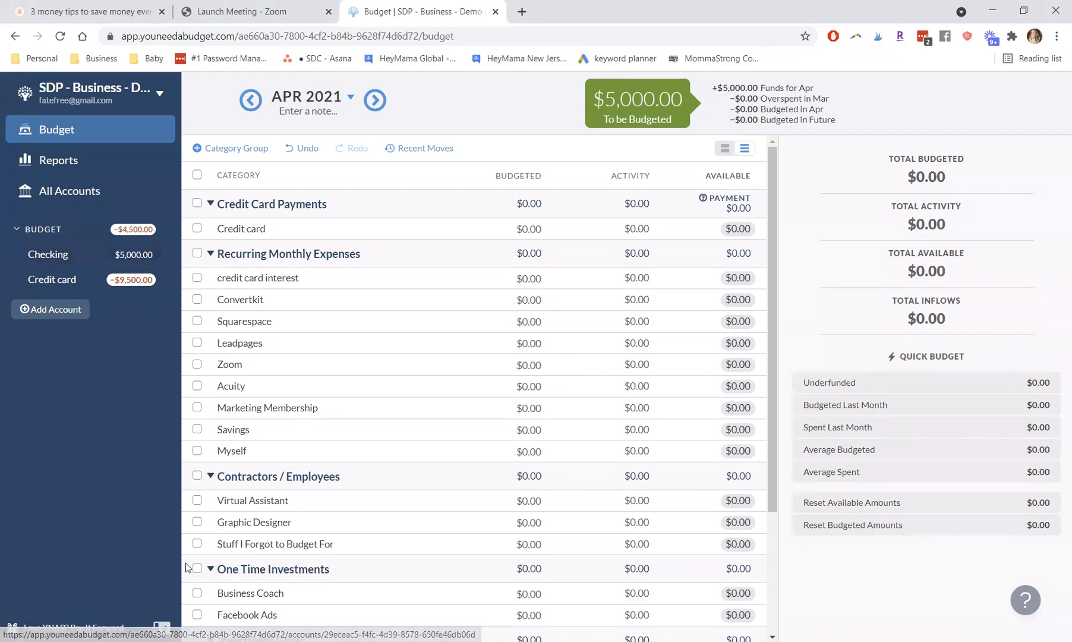
{"action": "left_click", "coordinate": [161, 628]}
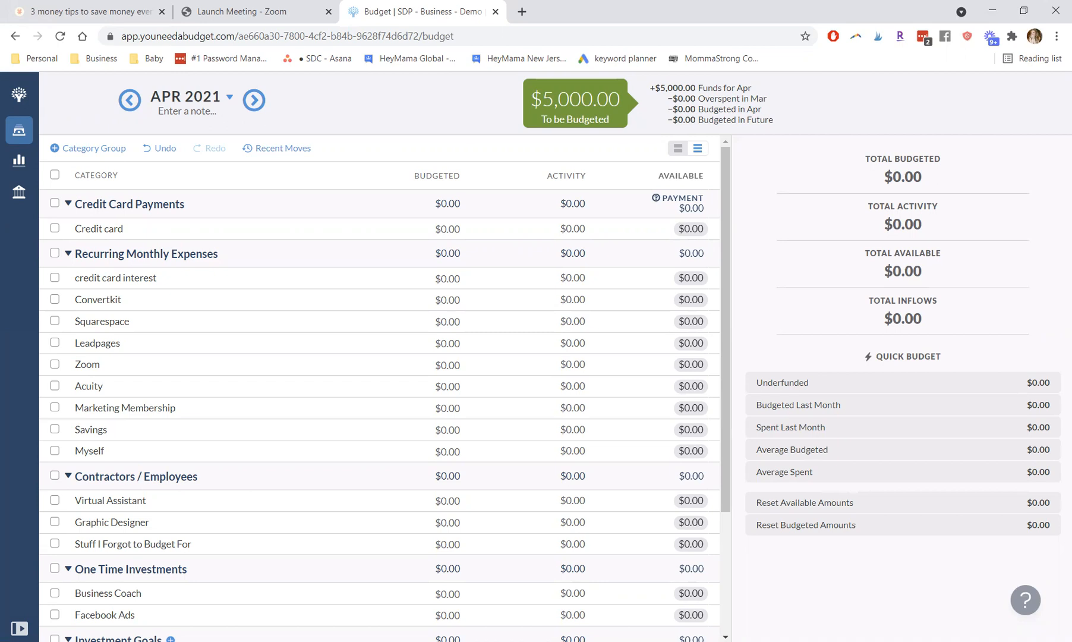
{"action": "left_click", "coordinate": [20, 628]}
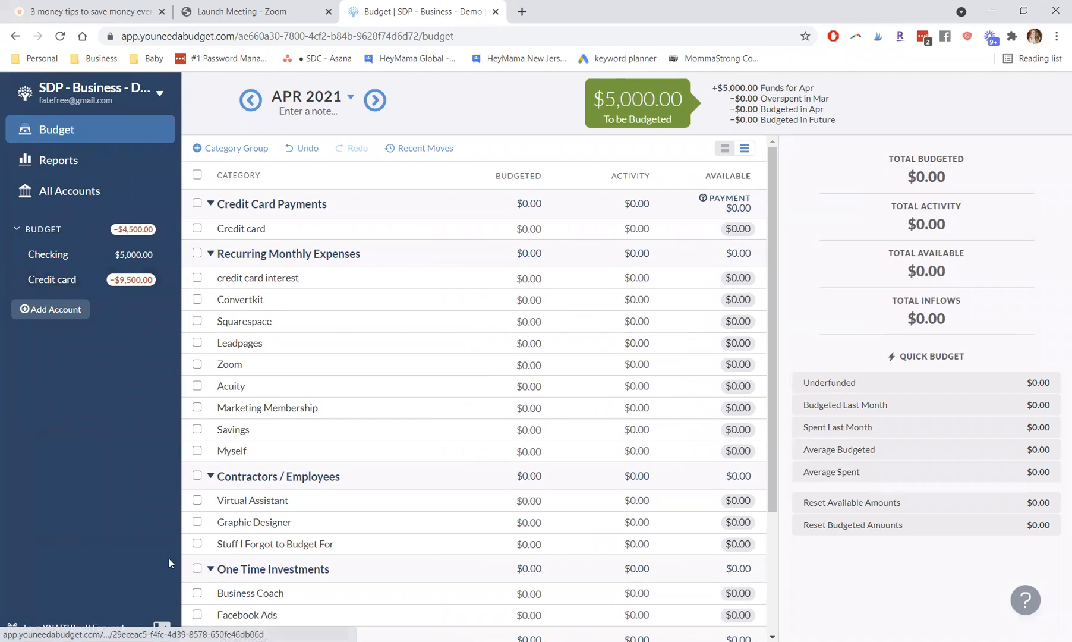
{"action": "left_click", "coordinate": [161, 628]}
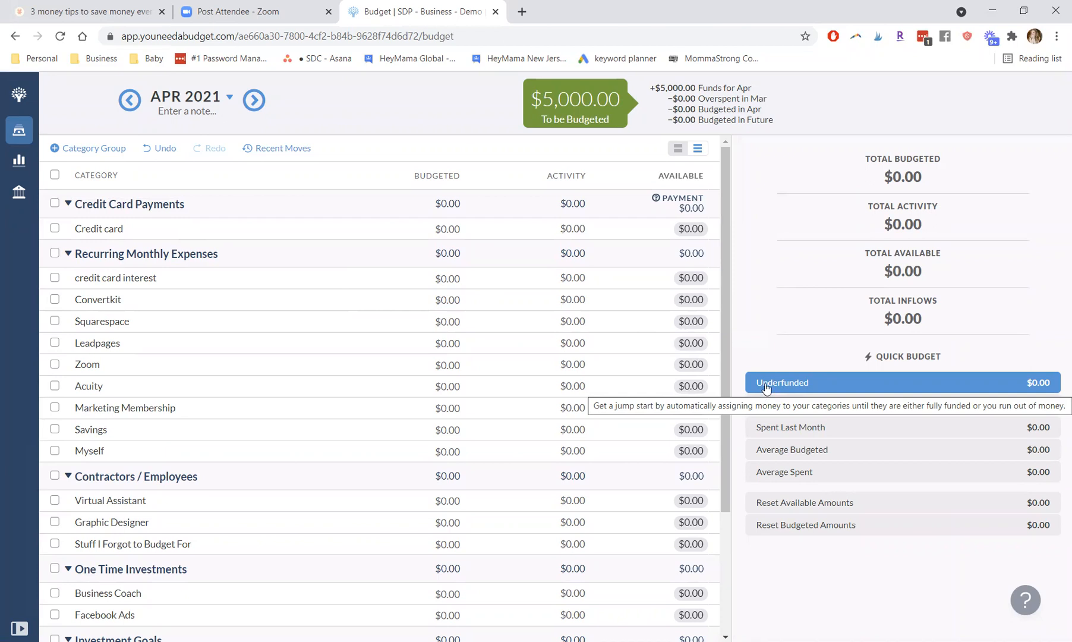
Step: Budget $100 for credit card interest and $150 for the Credit card payment category in April 2021
{"action": "left_click", "coordinate": [531, 320]}
{"action": "left_click", "coordinate": [418, 278]}
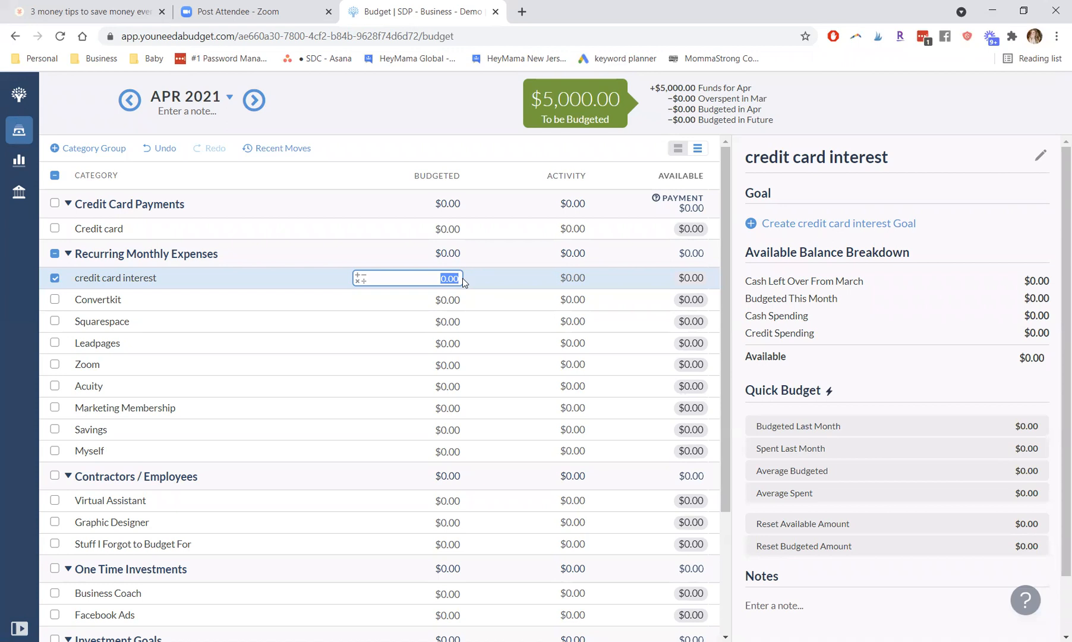
{"action": "type", "text": "100"}
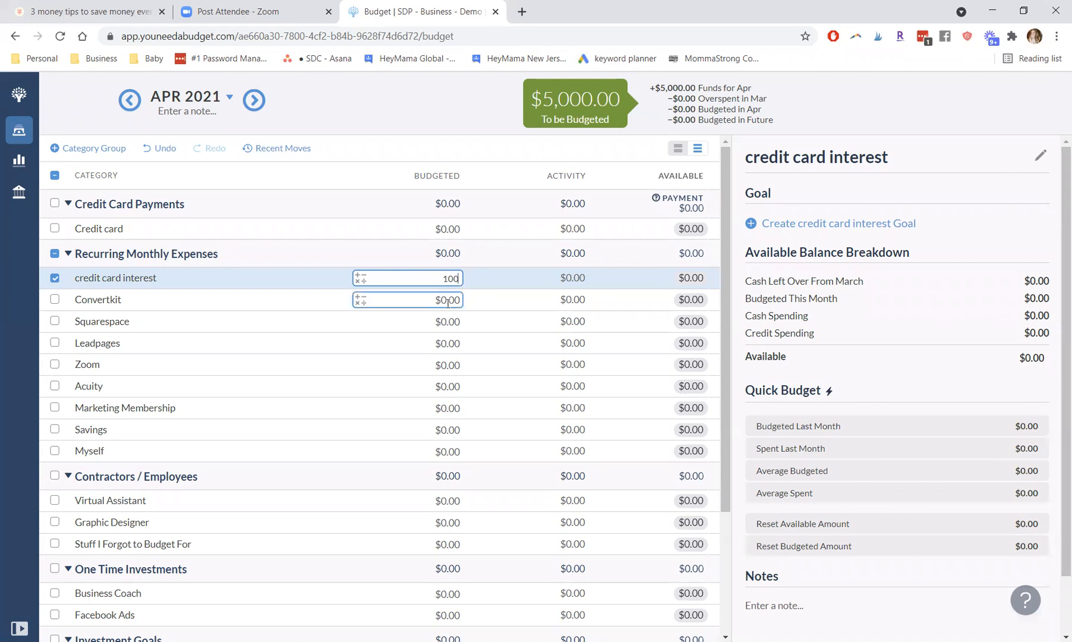
{"action": "left_click", "coordinate": [450, 300]}
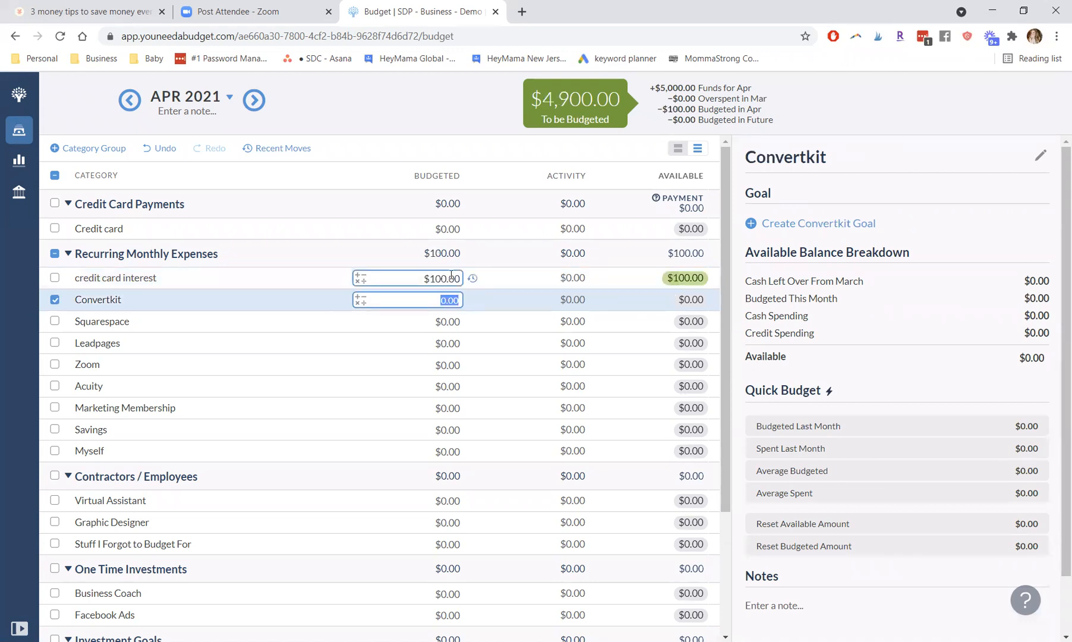
{"action": "left_click", "coordinate": [416, 229]}
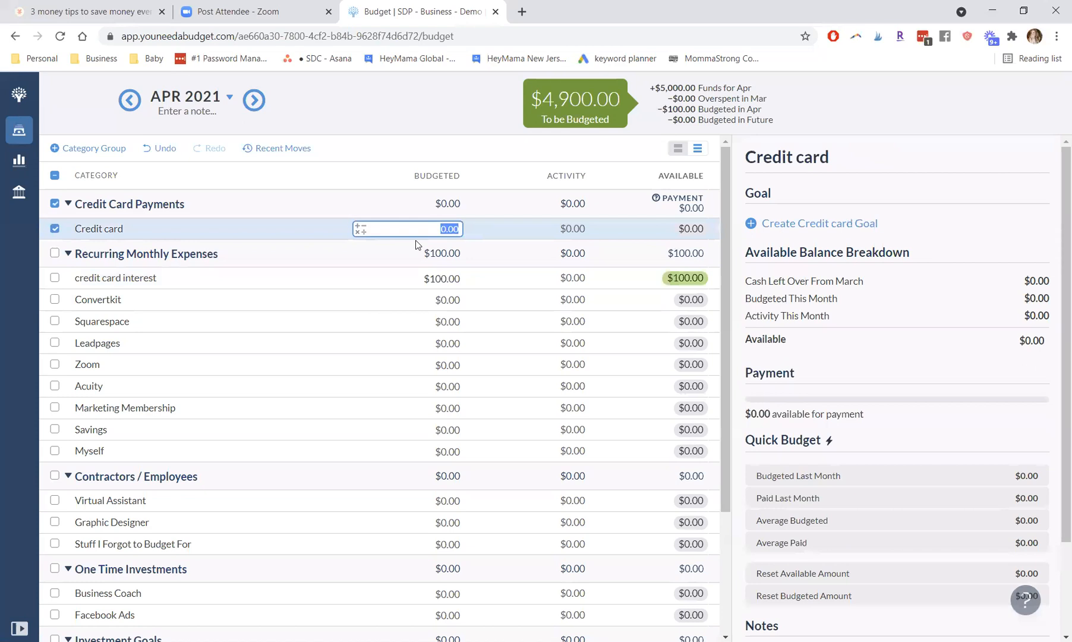
{"action": "type", "text": "150"}
Step: Budget $10 for Convertkit and $26 for Squarespace under Recurring Monthly Expenses
{"action": "left_click", "coordinate": [440, 301]}
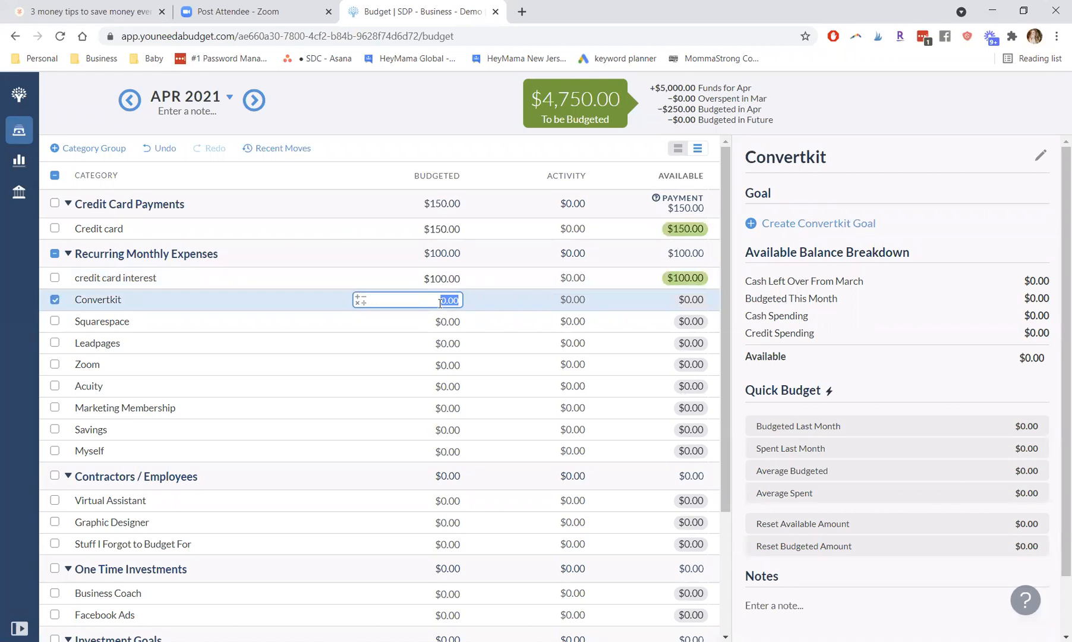
{"action": "type", "text": "10"}
{"action": "key", "text": "Return"}
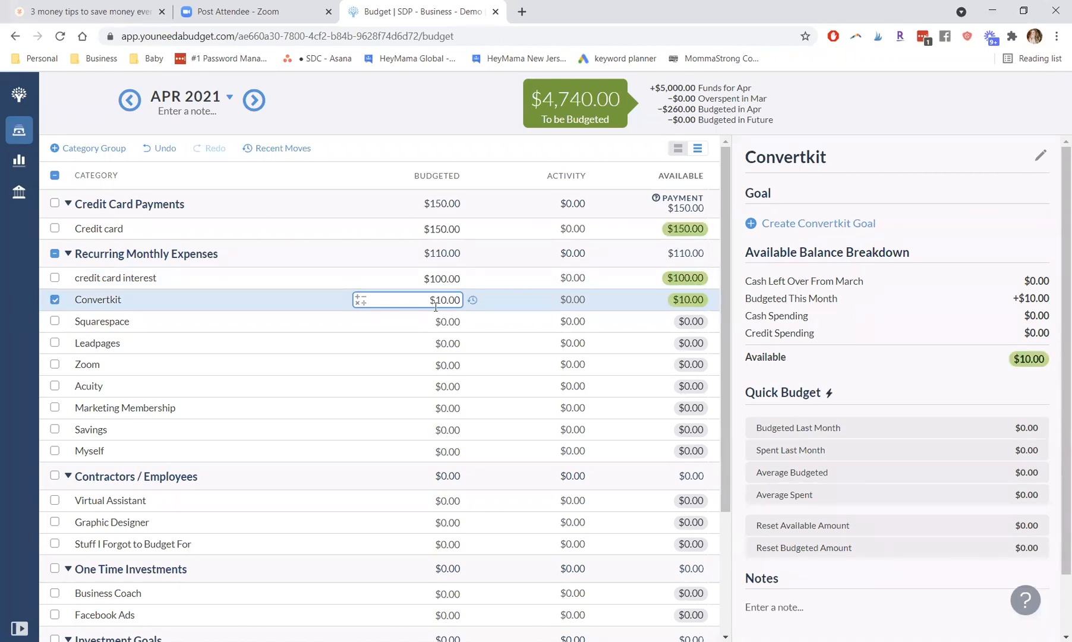
{"action": "left_click", "coordinate": [451, 322]}
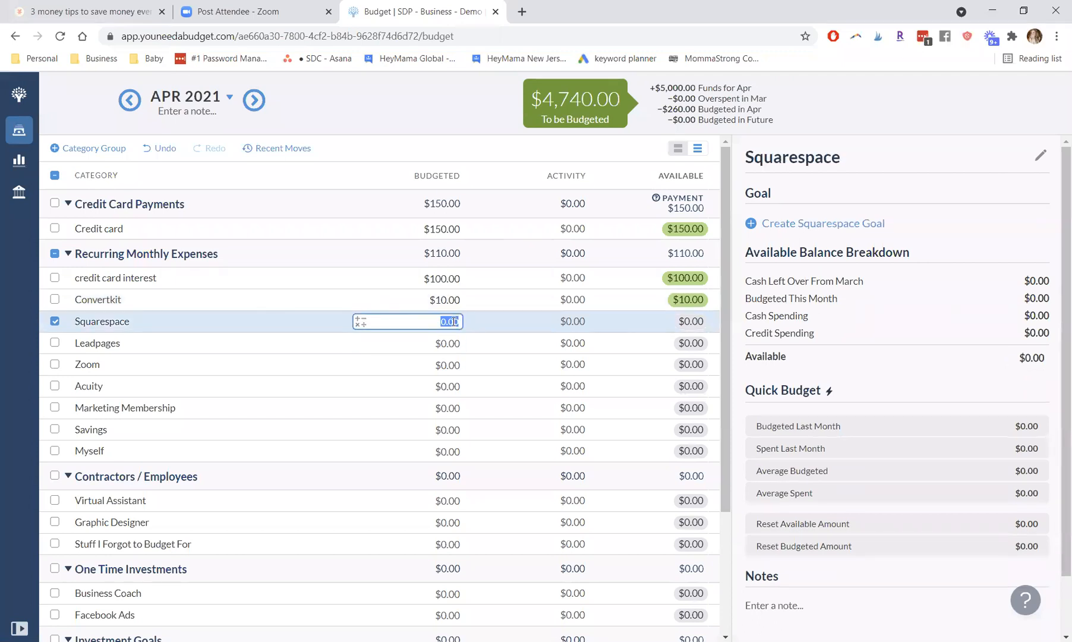
{"action": "type", "text": "26"}
{"action": "key", "text": "Return"}
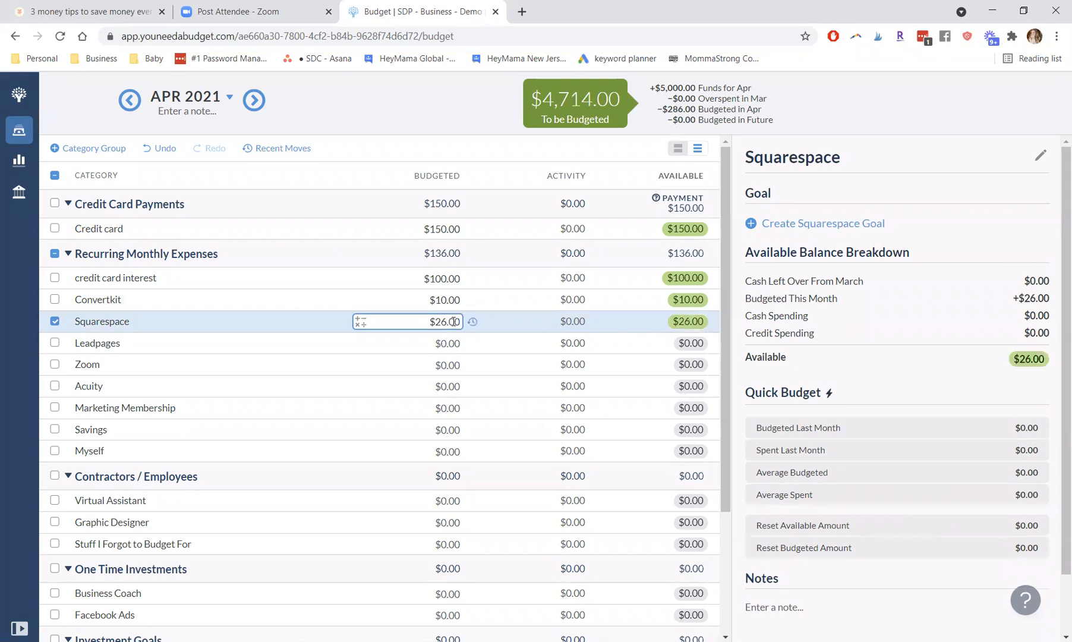
Step: Budget $35 for Leadpages and $15 for Zoom under Recurring Monthly Expenses
{"action": "left_click", "coordinate": [456, 343]}
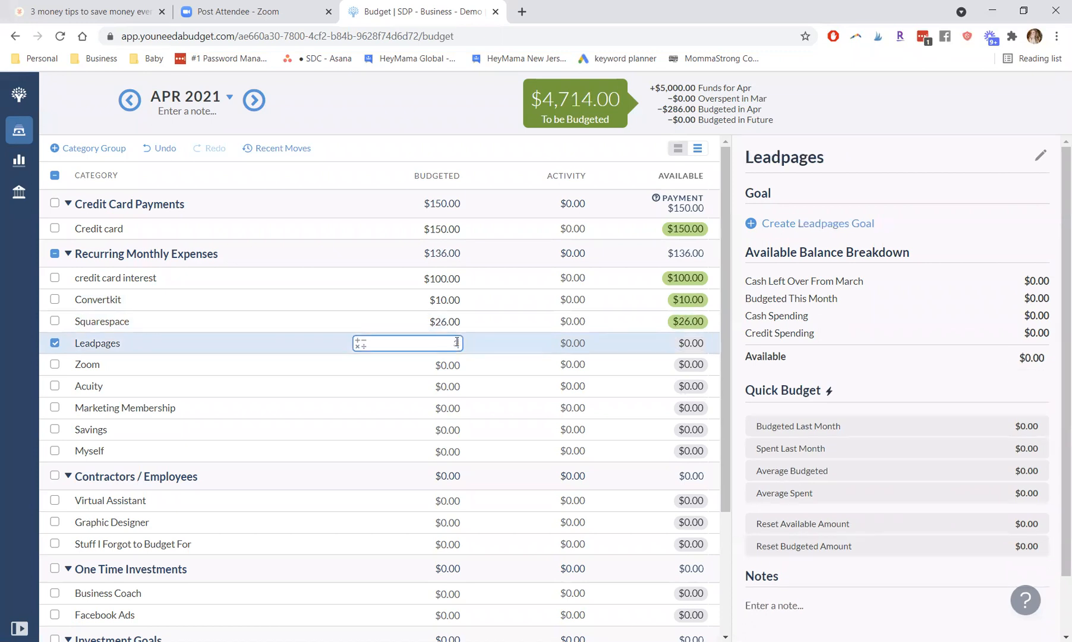
{"action": "type", "text": "35"}
{"action": "key", "text": "Return"}
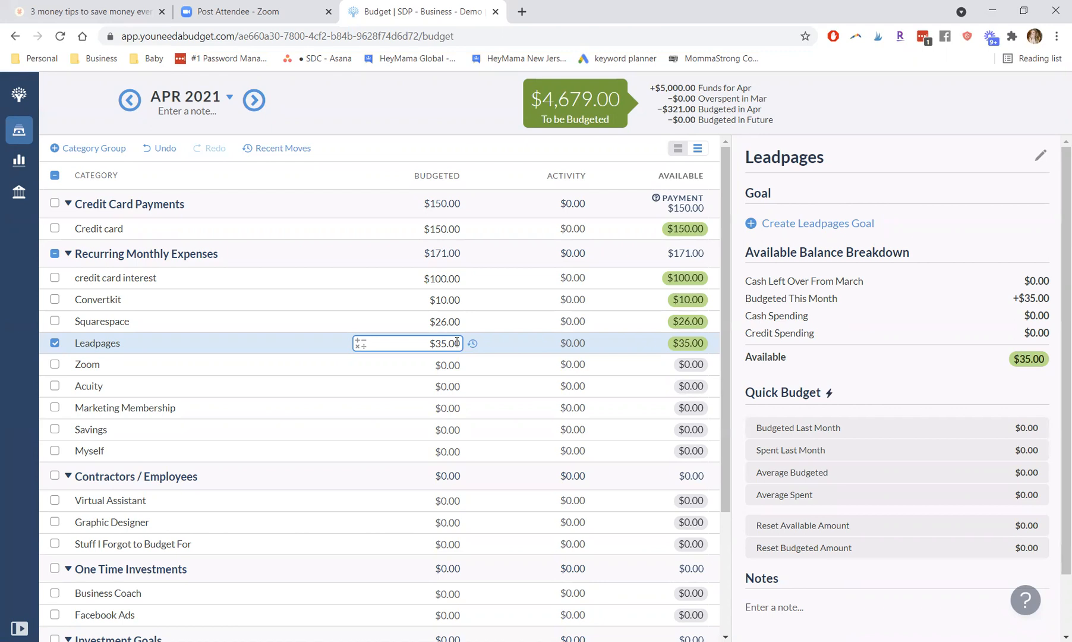
{"action": "left_click", "coordinate": [423, 363]}
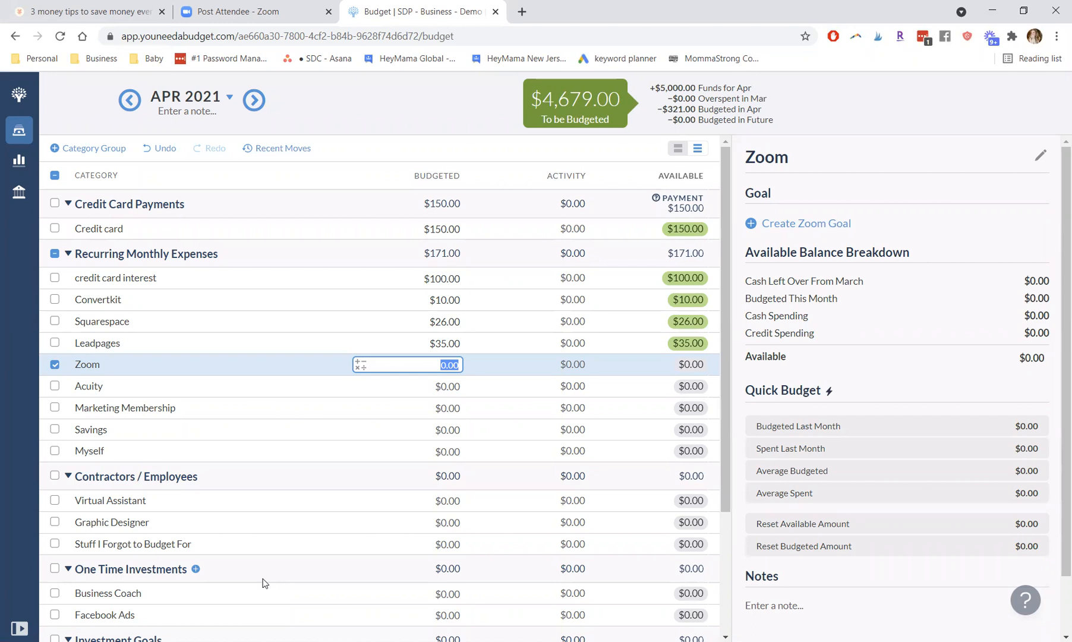
{"action": "type", "text": "15"}
{"action": "key", "text": "Return"}
Step: Budget $10 for Acuity and $25 for Marketing Membership, leaving no category selected
{"action": "left_click", "coordinate": [454, 385]}
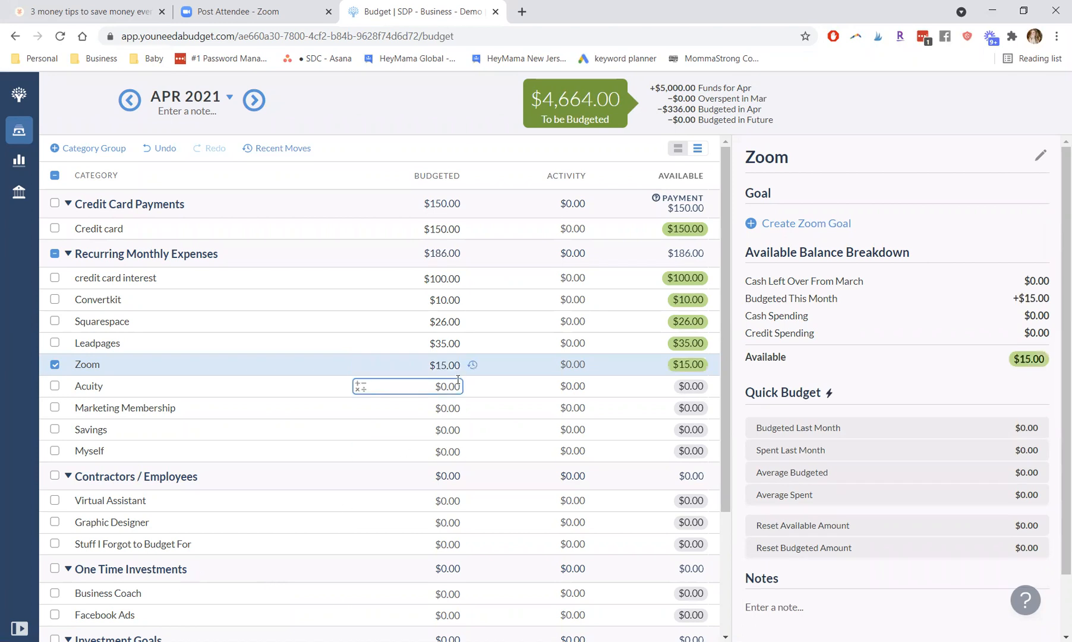
{"action": "type", "text": "10"}
{"action": "key", "text": "Return"}
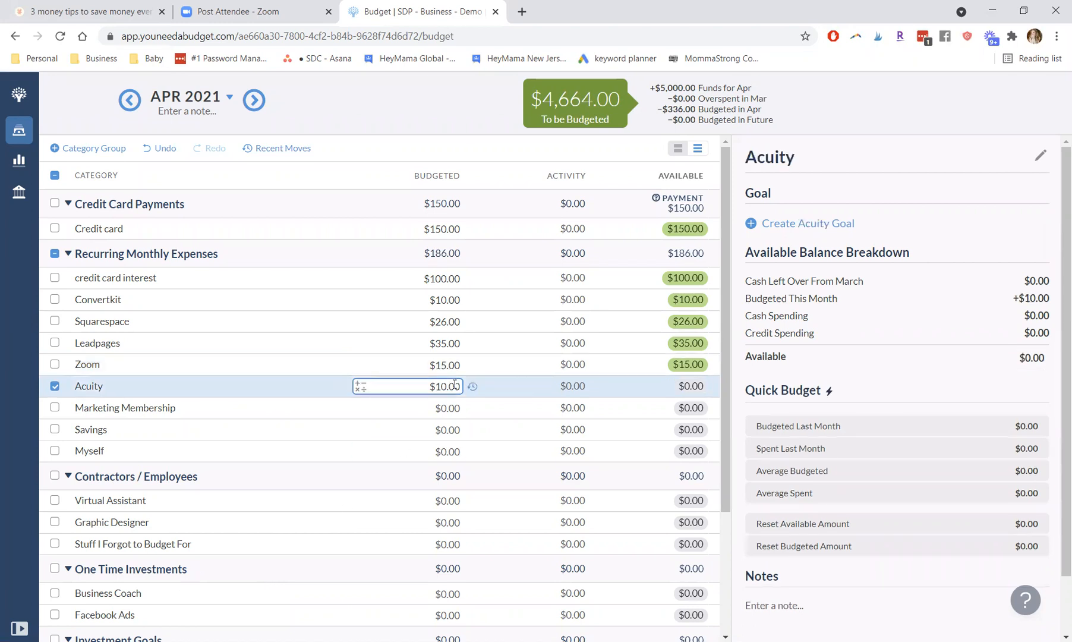
{"action": "left_click", "coordinate": [450, 413]}
{"action": "left_click", "coordinate": [392, 414]}
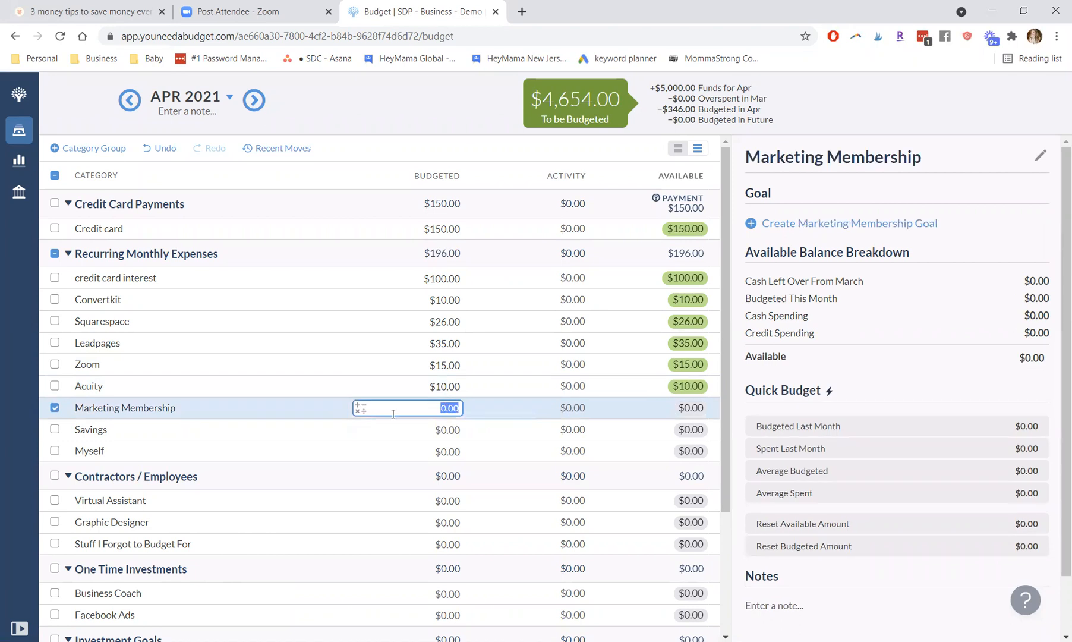
{"action": "type", "text": "25"}
{"action": "left_click", "coordinate": [449, 428]}
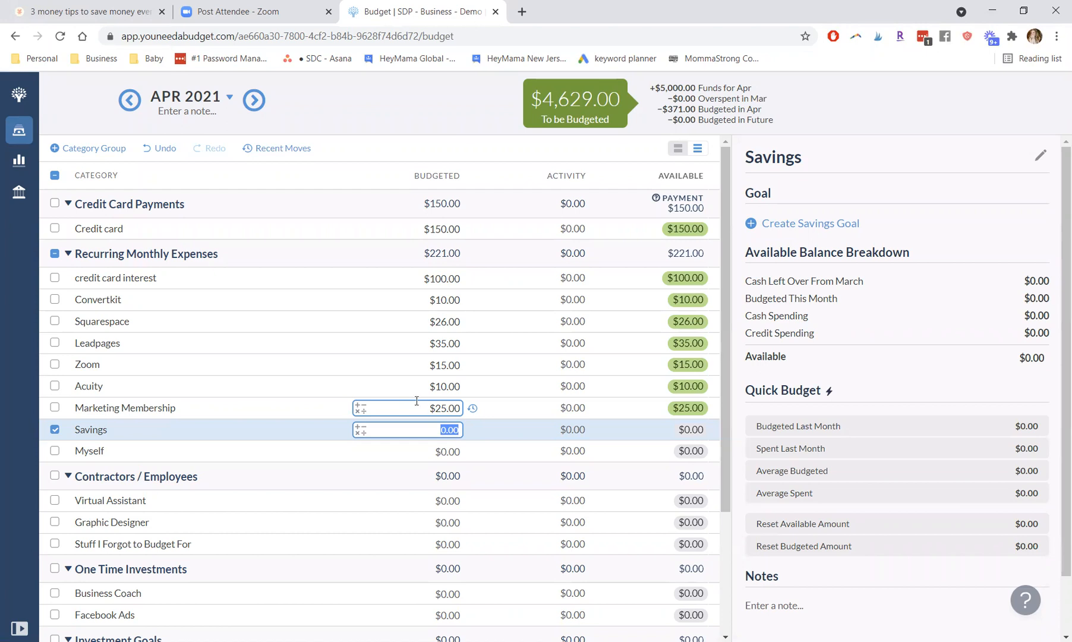
{"action": "left_click", "coordinate": [53, 428]}
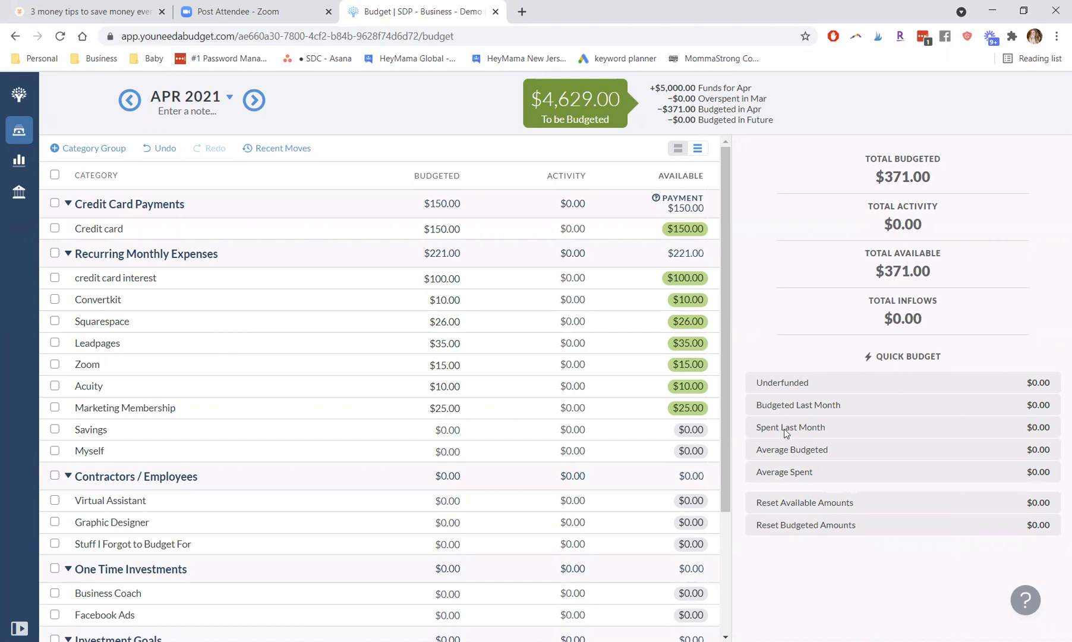
Step: Budget $1,000 for Virtual Assistant and $500 for Graphic Designer under Contractors / Employees, leaving no category selected
{"action": "left_click_drag", "start_coordinate": [726, 395], "coordinate": [737, 428]}
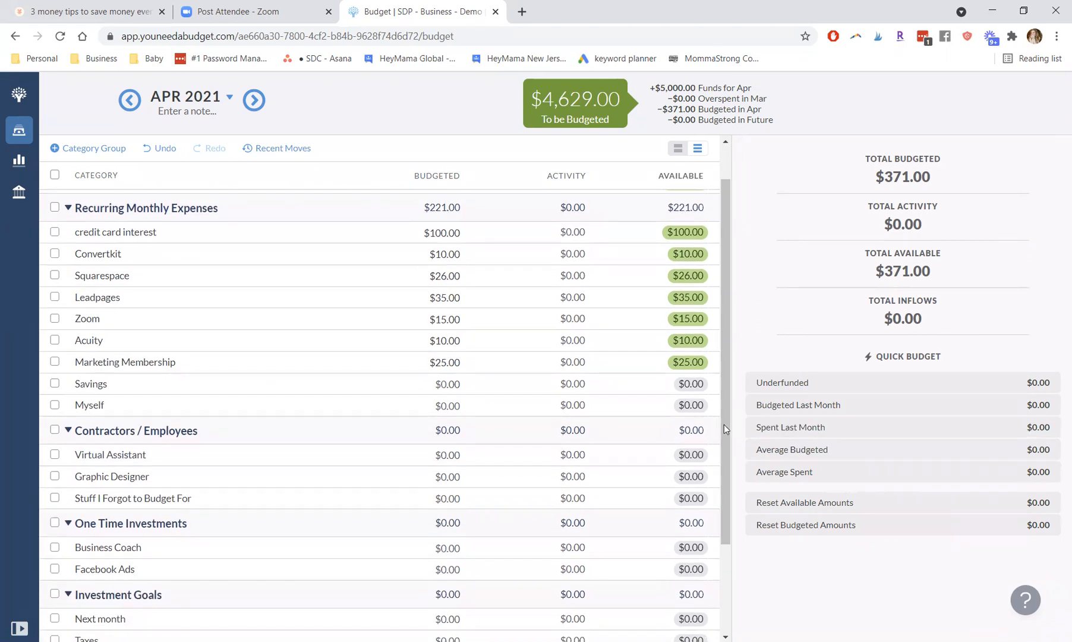
{"action": "left_click", "coordinate": [436, 453]}
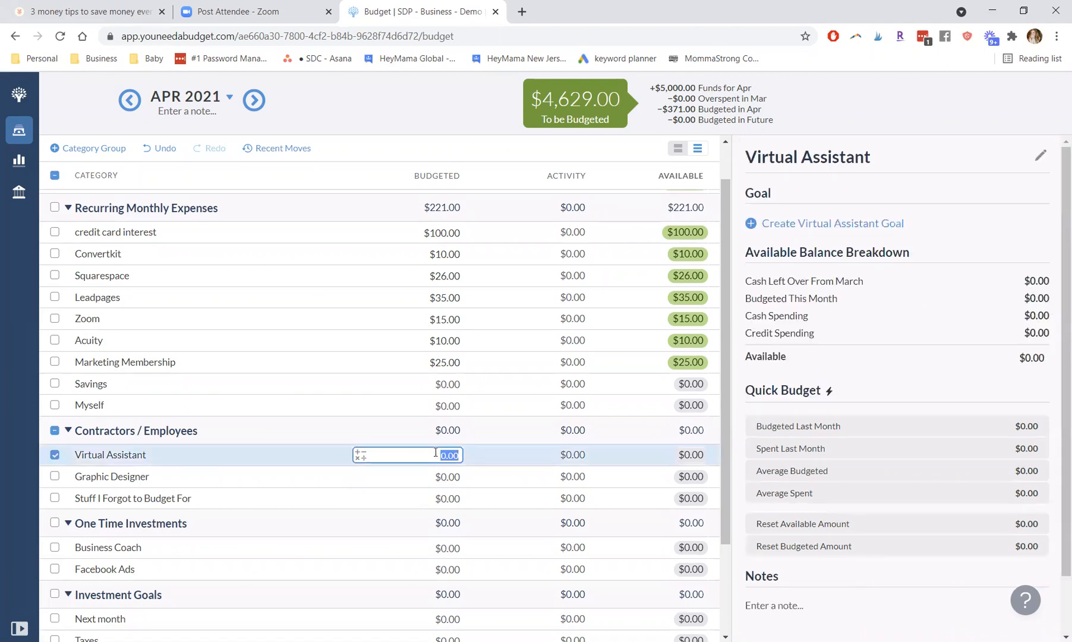
{"action": "type", "text": "1000"}
{"action": "key", "text": "Return"}
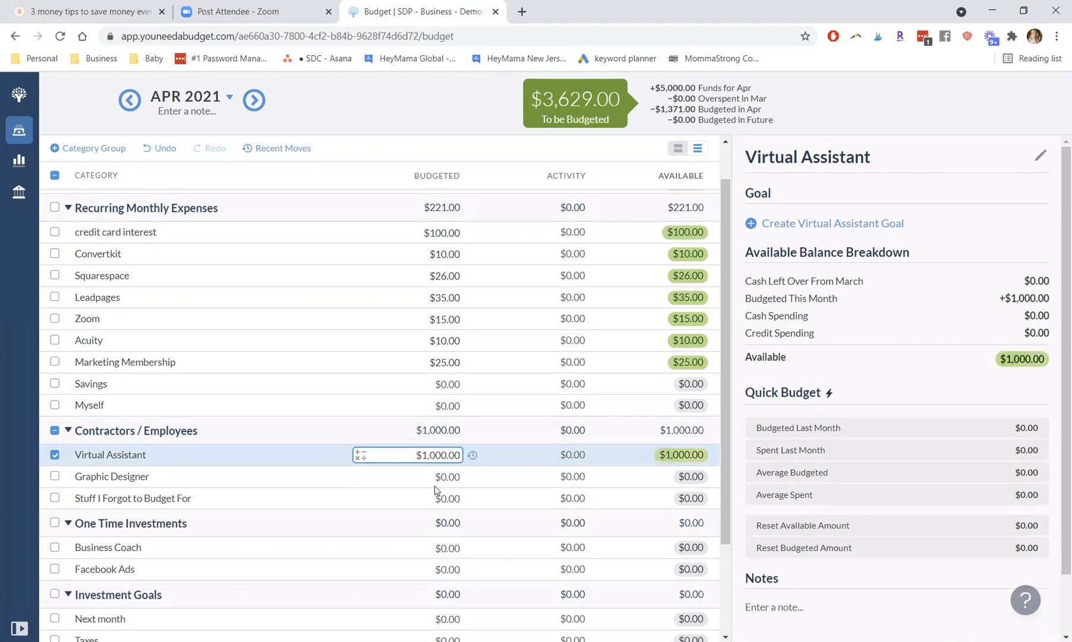
{"action": "left_click", "coordinate": [437, 477]}
{"action": "left_click", "coordinate": [437, 477]}
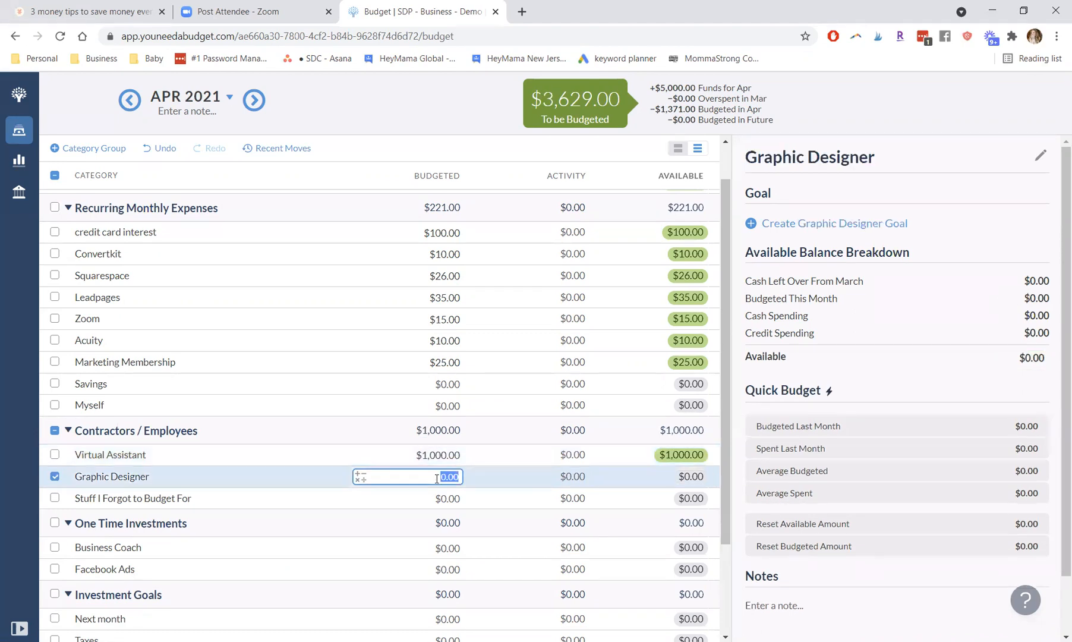
{"action": "type", "text": "500"}
{"action": "key", "text": "Return"}
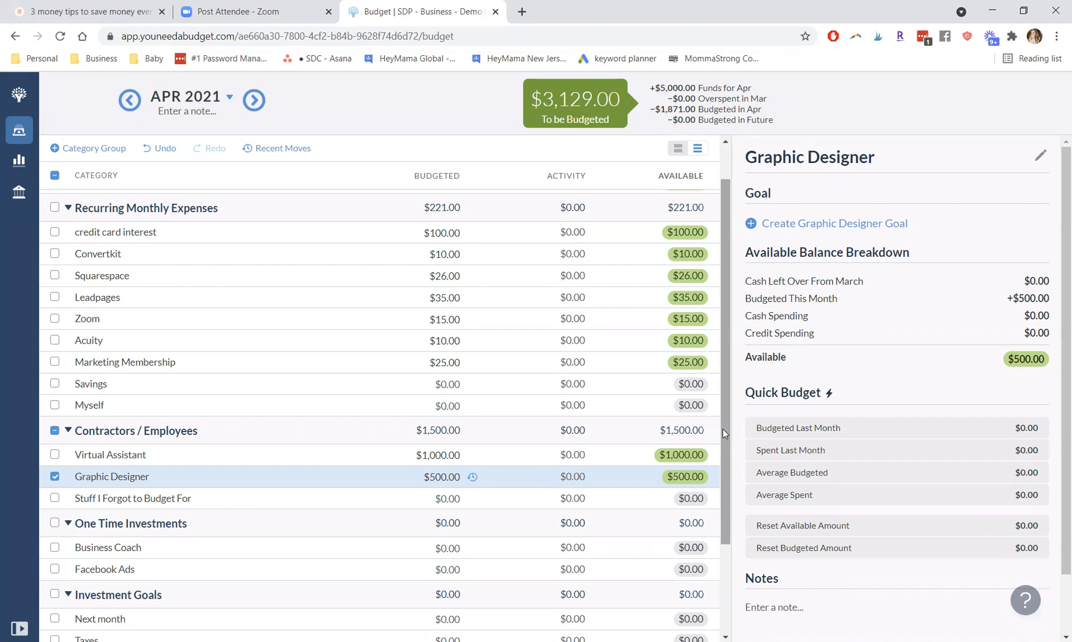
{"action": "left_click", "coordinate": [54, 476]}
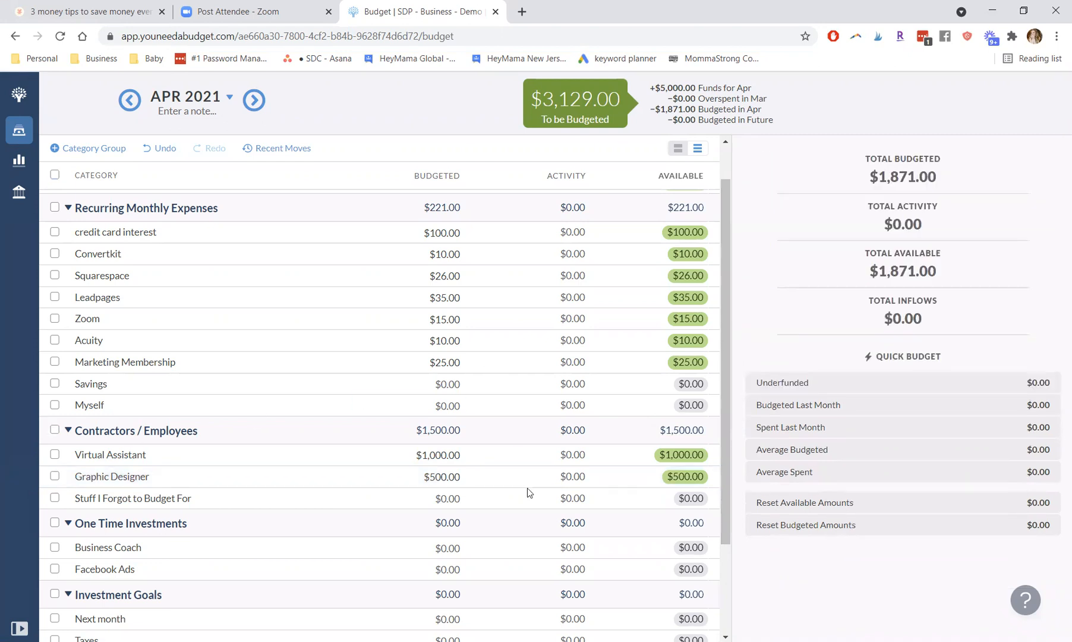
Step: Select all Recurring Monthly Expenses categories except credit card interest, plus Virtual Assistant and Graphic Designer, to view their combined budget
{"action": "scroll", "coordinate": [726, 320], "scroll_direction": "up", "scroll_amount": 1}
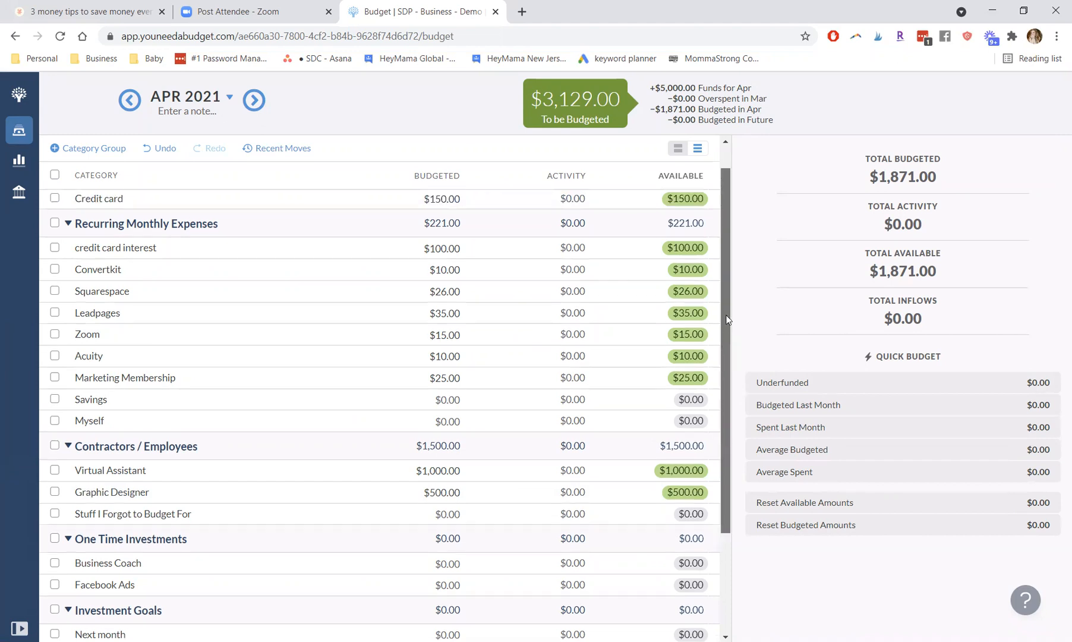
{"action": "scroll", "coordinate": [726, 319], "scroll_direction": "up", "scroll_amount": 2}
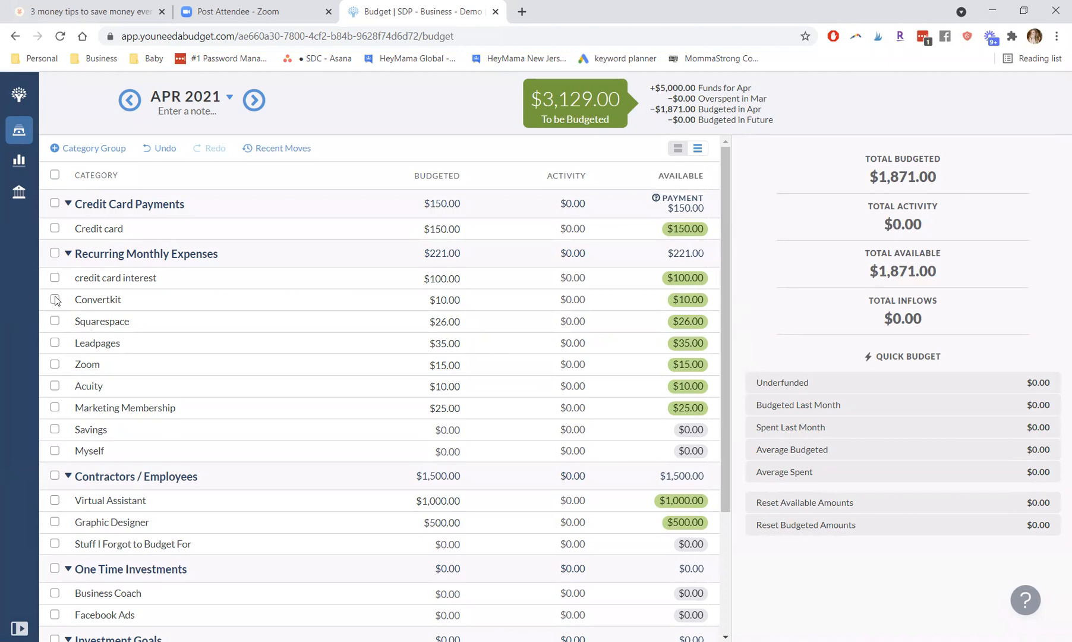
{"action": "left_click", "coordinate": [55, 253]}
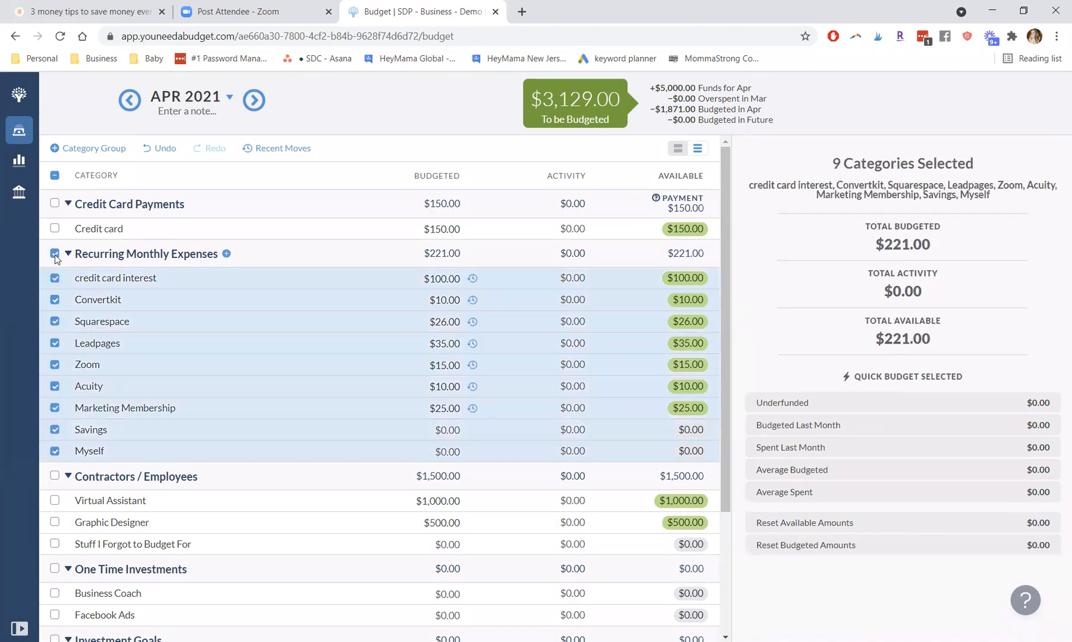
{"action": "left_click", "coordinate": [55, 278]}
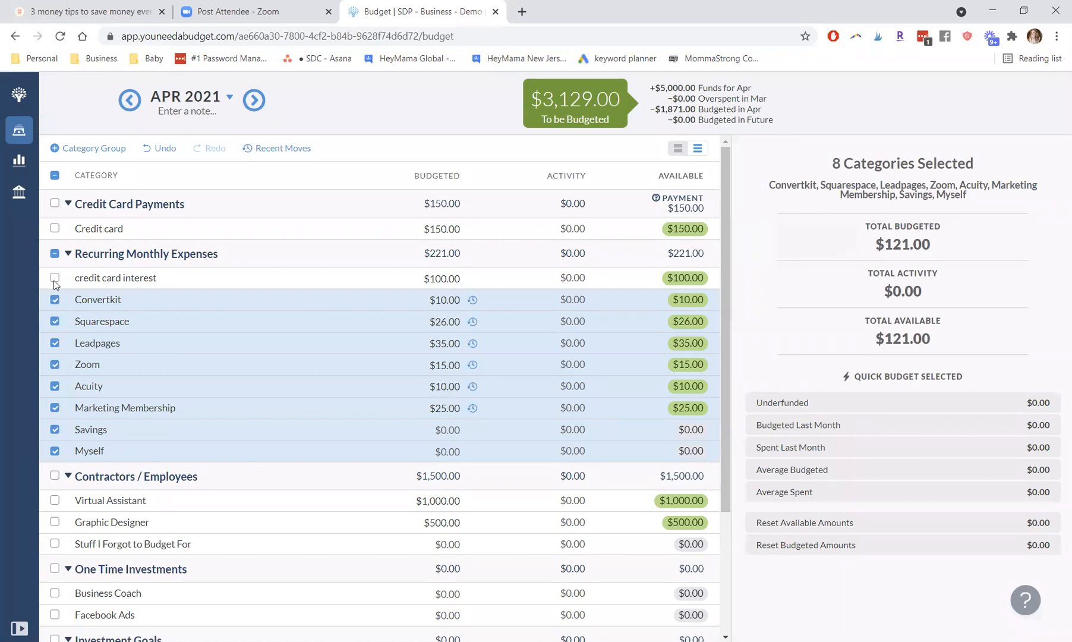
{"action": "left_click", "coordinate": [54, 278]}
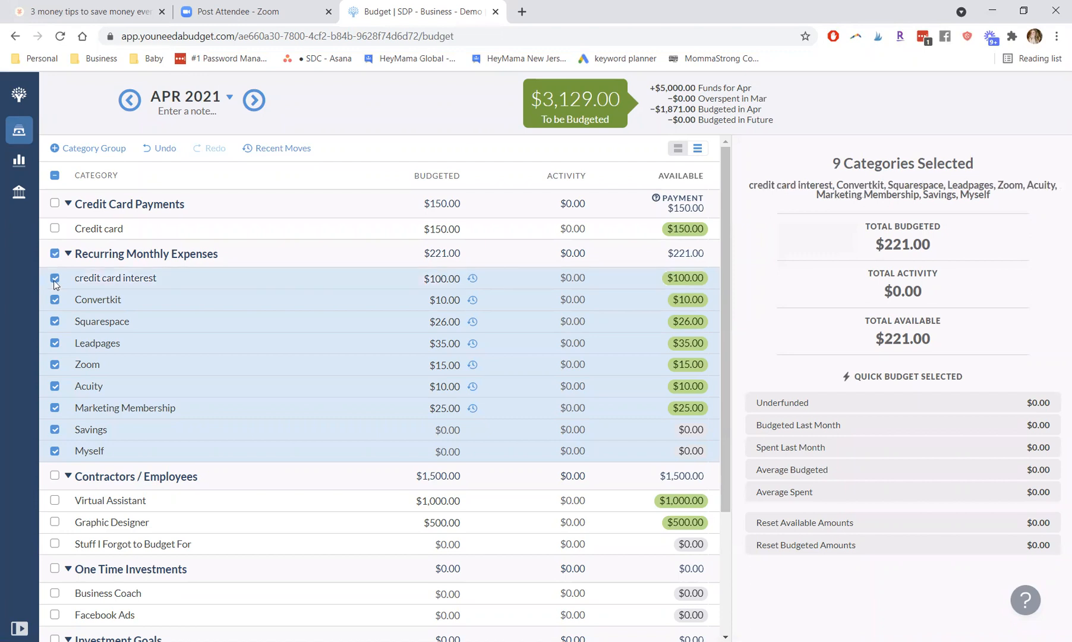
{"action": "left_click", "coordinate": [55, 278]}
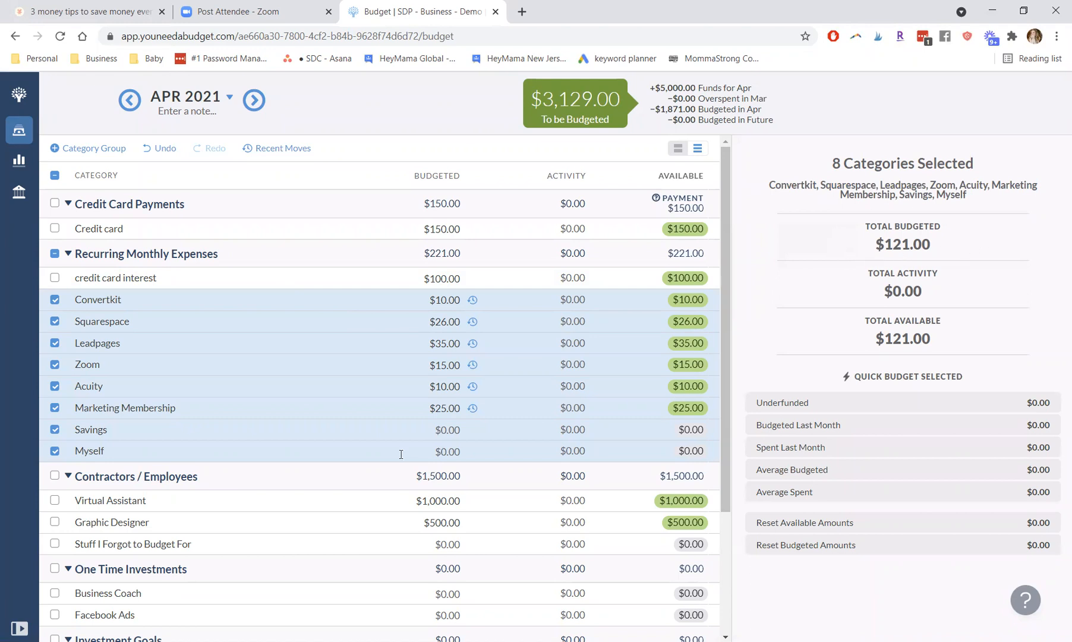
{"action": "left_click", "coordinate": [54, 500]}
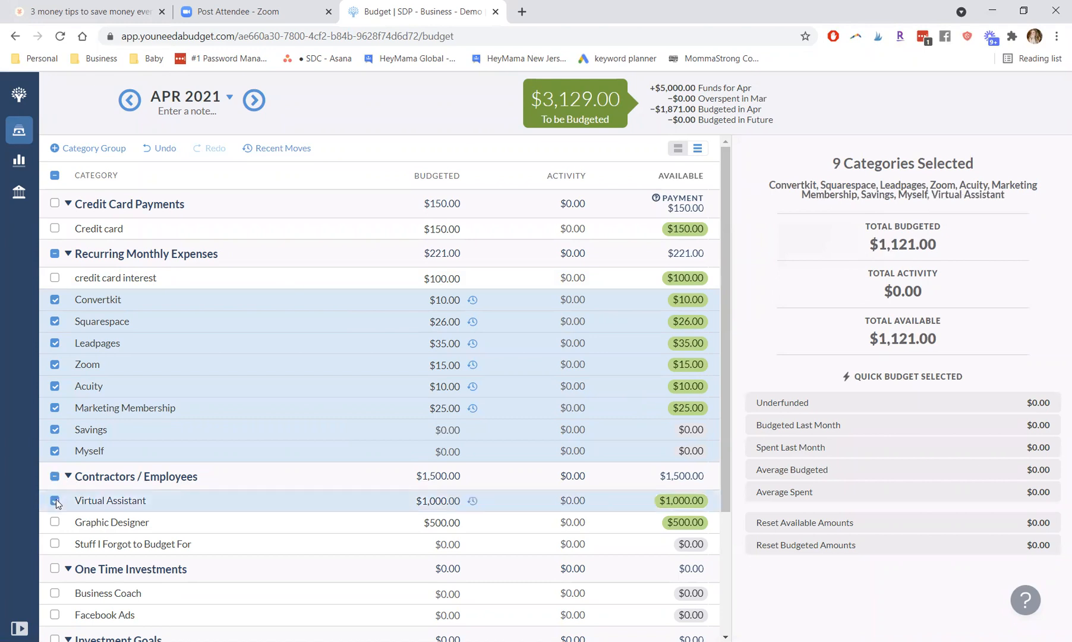
{"action": "left_click", "coordinate": [55, 521]}
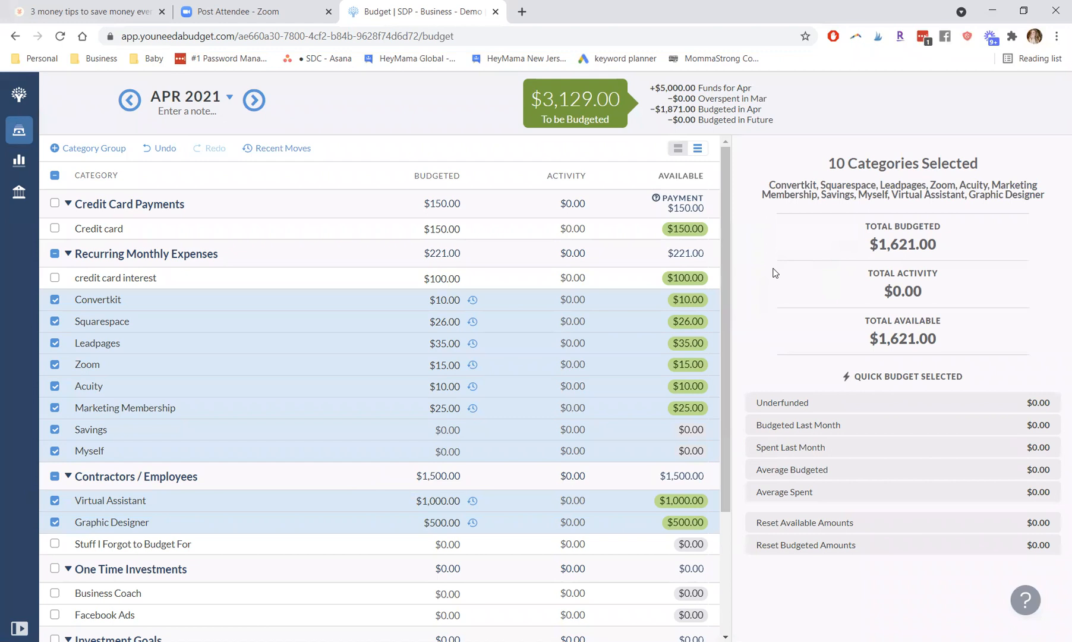
{"action": "left_click", "coordinate": [357, 410]}
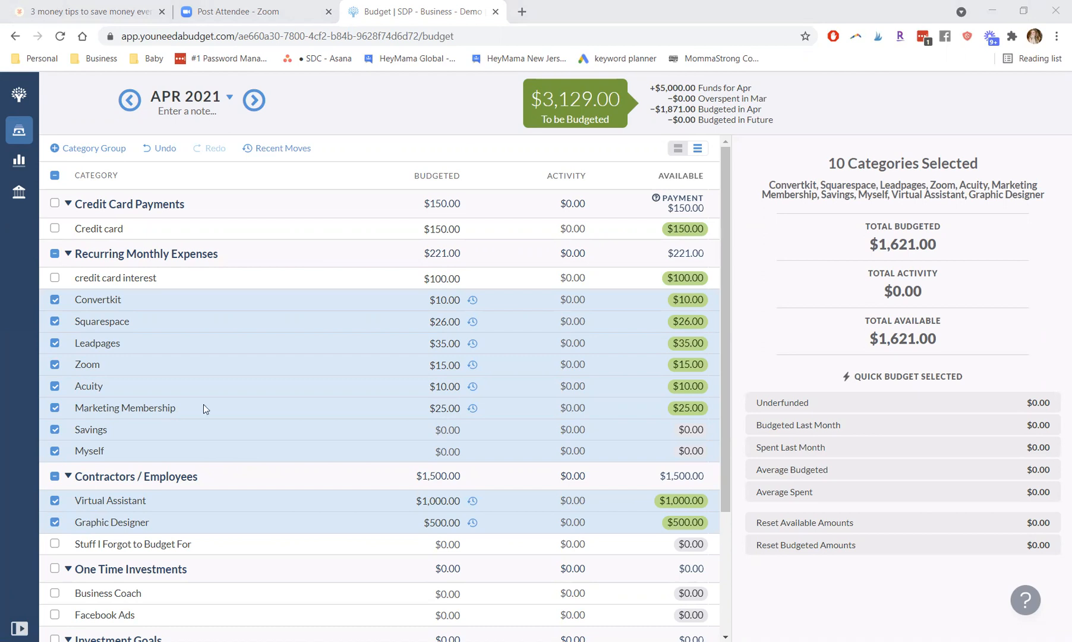
Step: Clear the category selection across Recurring Monthly Expenses and Contractors / Employees so no category remains selected
{"action": "left_click", "coordinate": [54, 501]}
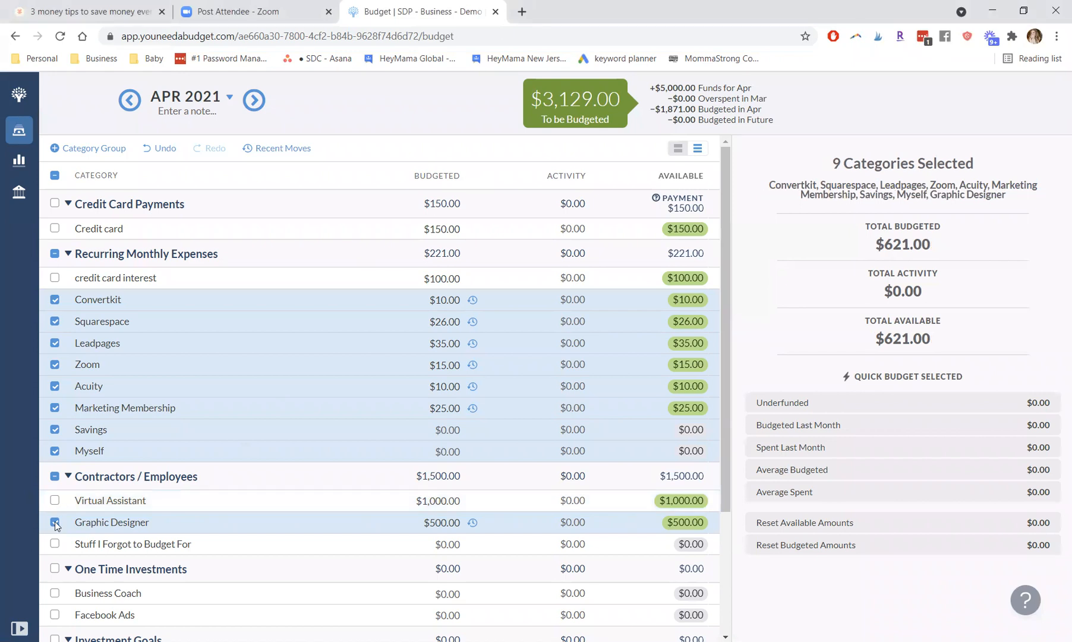
{"action": "left_click", "coordinate": [55, 522]}
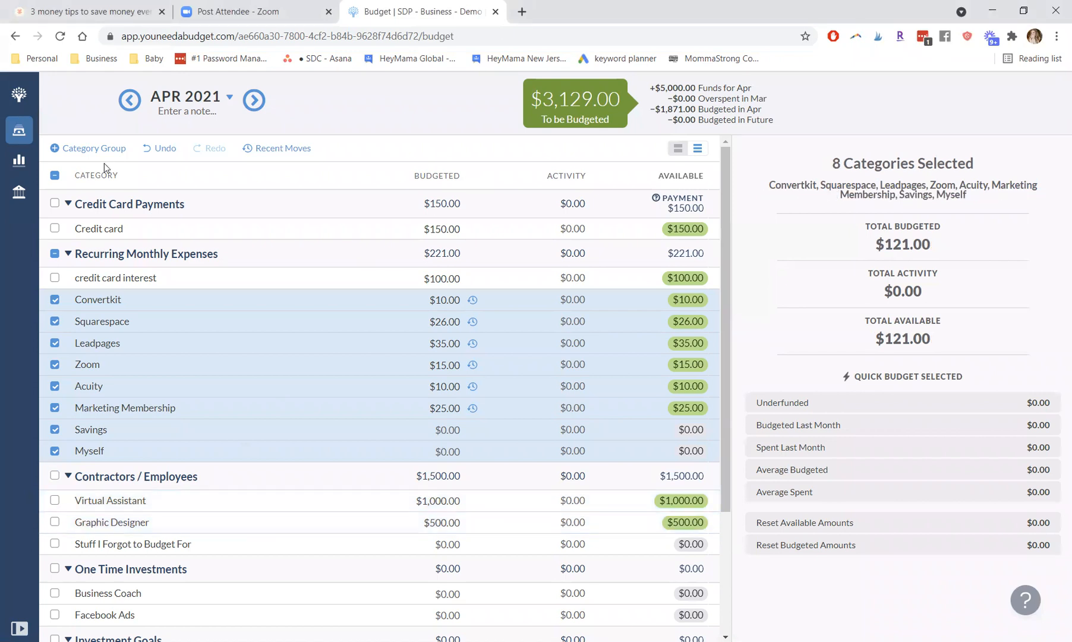
{"action": "left_click", "coordinate": [54, 299]}
{"action": "left_click", "coordinate": [54, 322]}
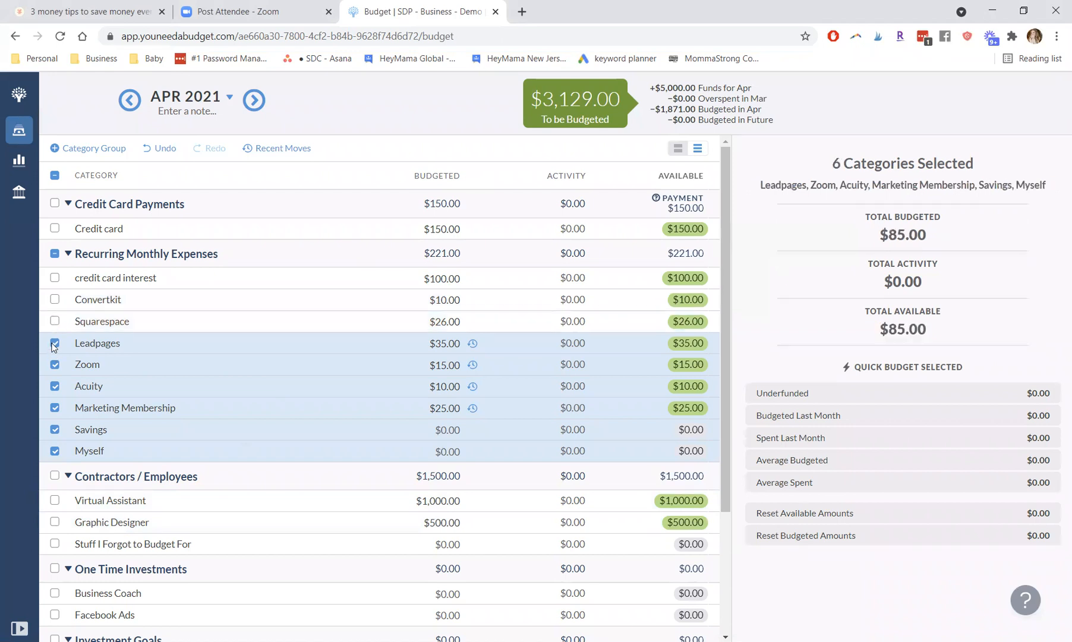
{"action": "left_click", "coordinate": [55, 343]}
{"action": "left_click", "coordinate": [54, 254]}
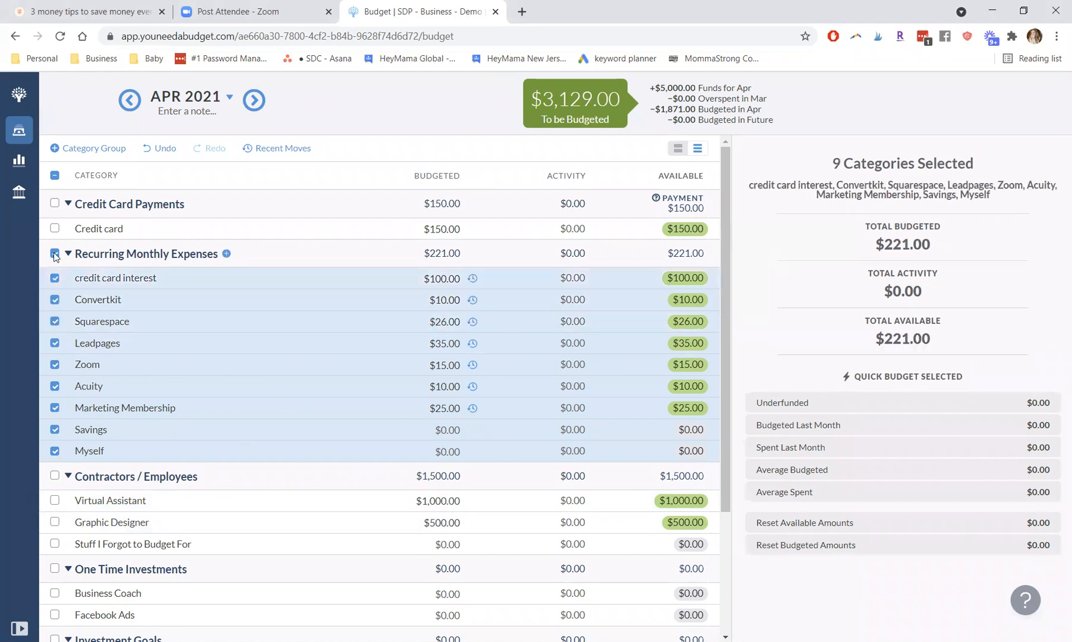
{"action": "left_click", "coordinate": [54, 254]}
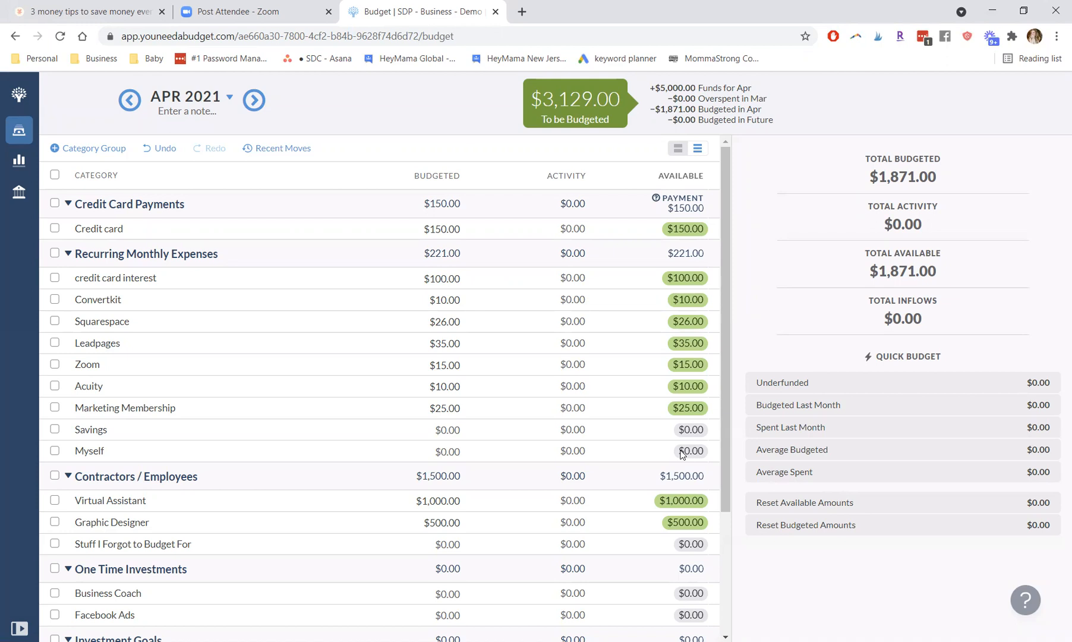
Step: Budget $2,000 for the Myself category under Recurring Monthly Expenses
{"action": "left_click", "coordinate": [443, 452]}
{"action": "type", "text": "2,000"}
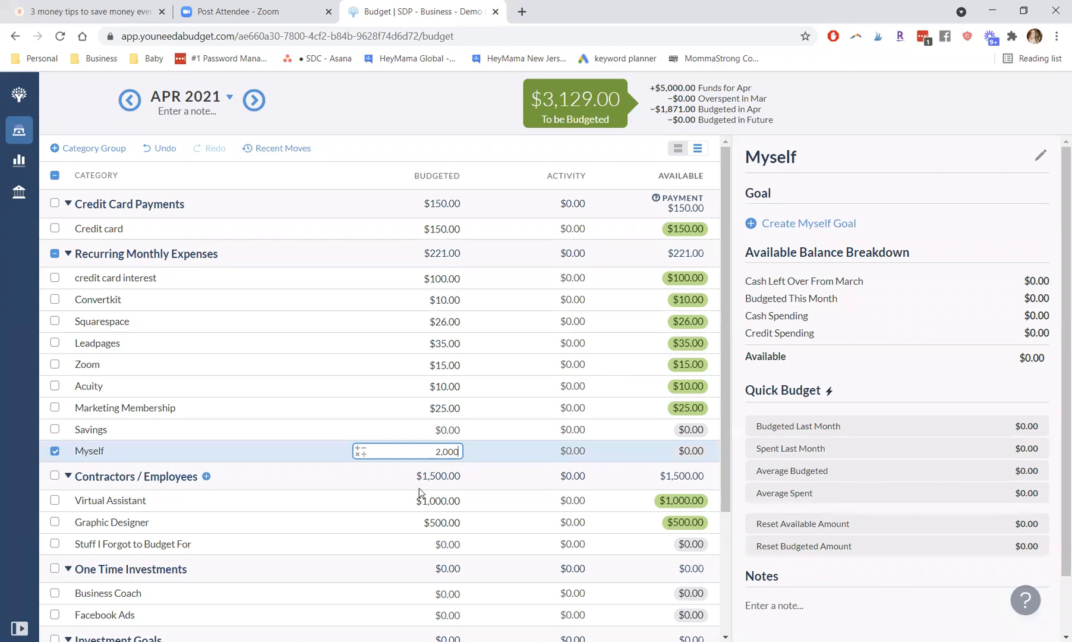
{"action": "key", "text": "Return"}
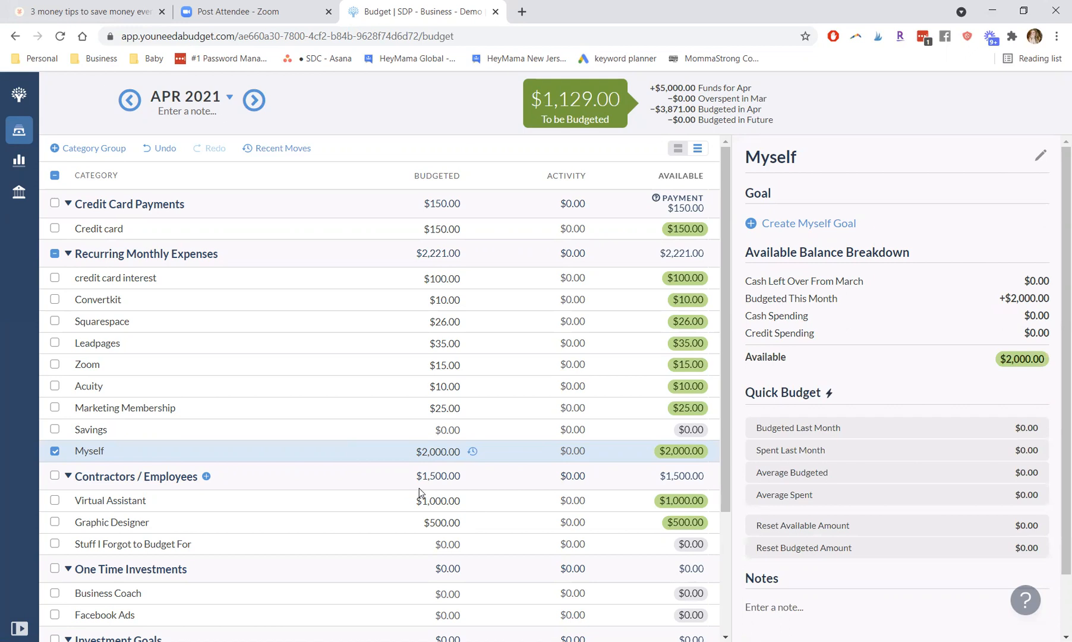
Step: Move the entire remaining $1,129 to be budgeted into Savings, leaving no category selected
{"action": "left_click", "coordinate": [573, 107]}
{"action": "left_click", "coordinate": [659, 229]}
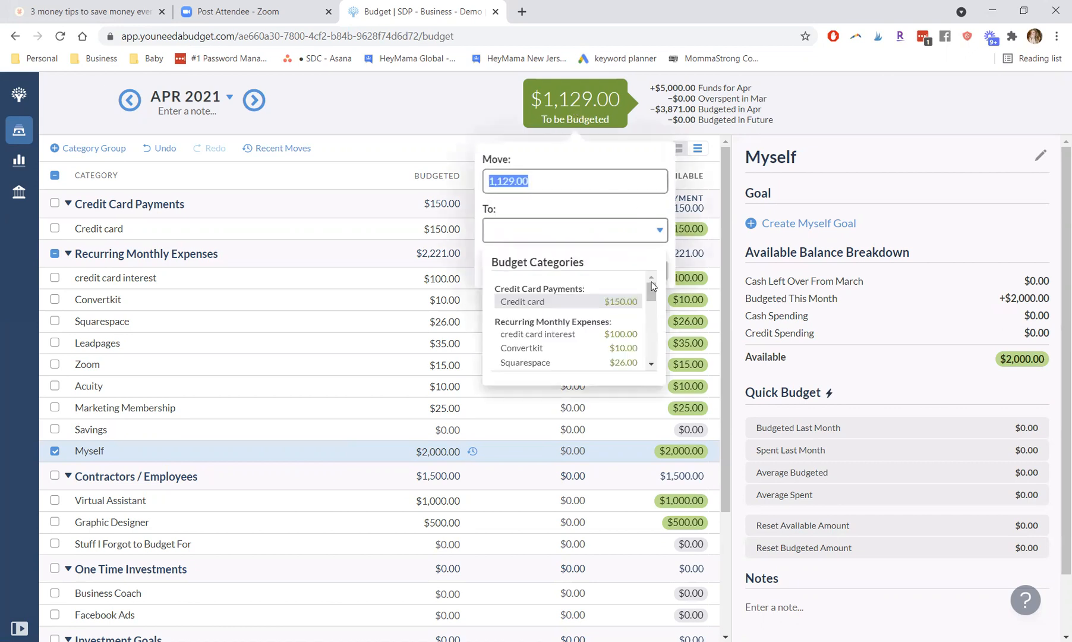
{"action": "left_click_drag", "start_coordinate": [651, 293], "coordinate": [650, 308]}
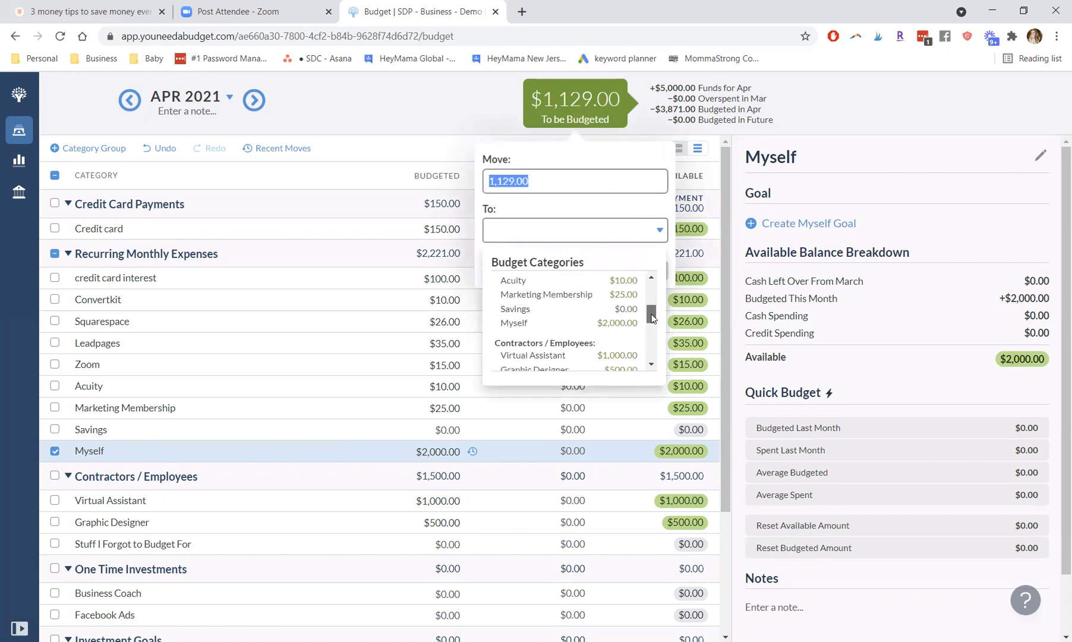
{"action": "left_click", "coordinate": [620, 309]}
{"action": "left_click", "coordinate": [639, 271]}
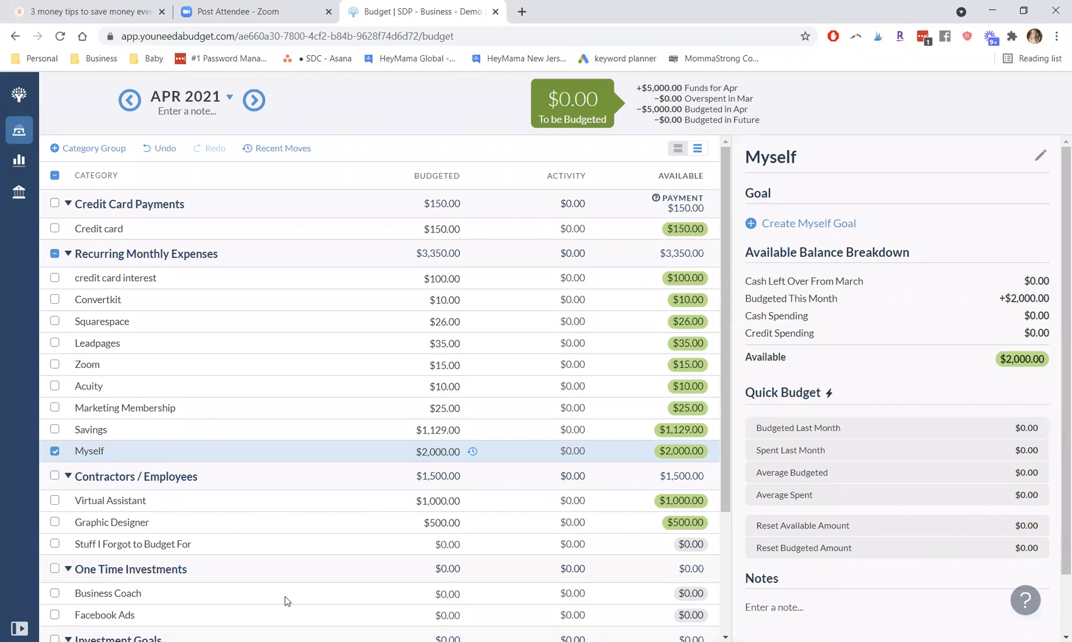
{"action": "left_click", "coordinate": [55, 451]}
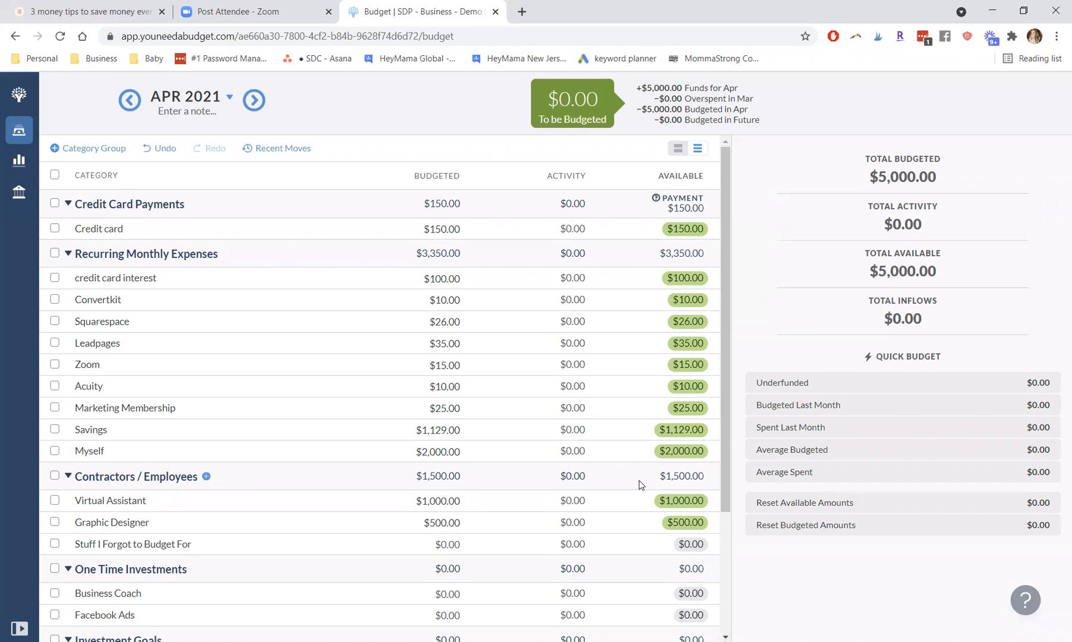
Step: Move $500 of the available Virtual Assistant money to Savings under Recurring Monthly Expenses
{"action": "left_click", "coordinate": [436, 501]}
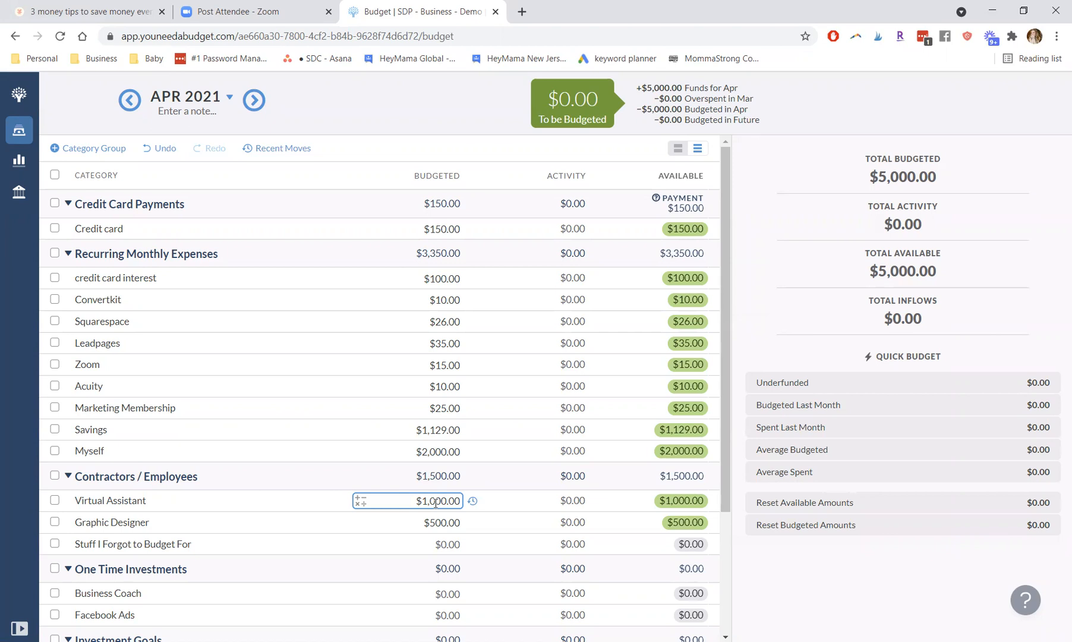
{"action": "left_click", "coordinate": [435, 502]}
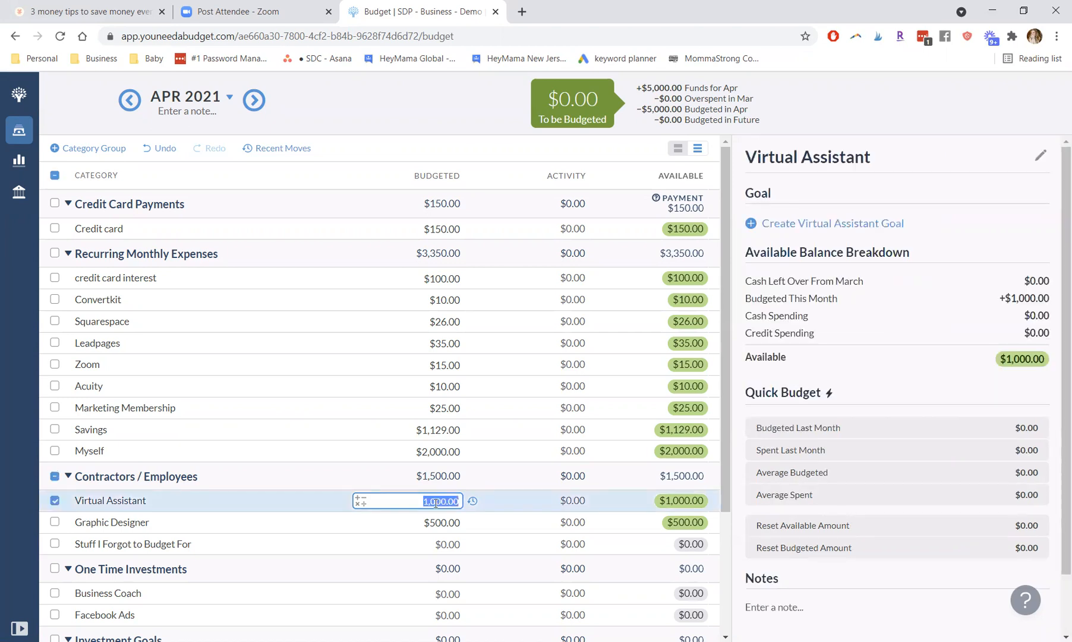
{"action": "left_click", "coordinate": [681, 501]}
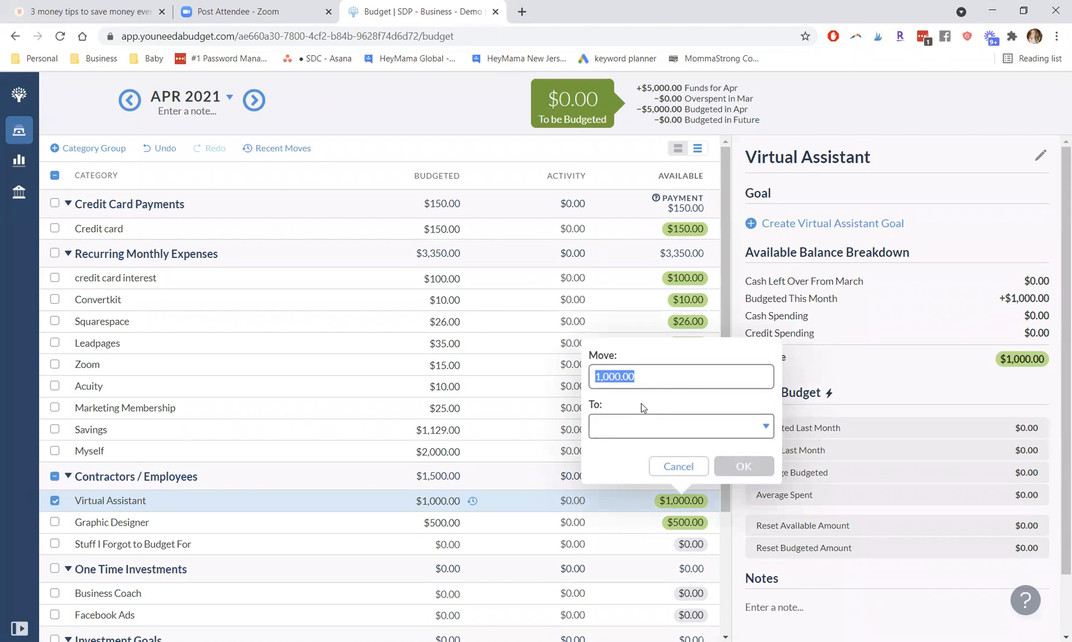
{"action": "type", "text": "50"}
{"action": "left_click", "coordinate": [639, 429]}
{"action": "left_click_drag", "start_coordinate": [756, 493], "coordinate": [759, 514]}
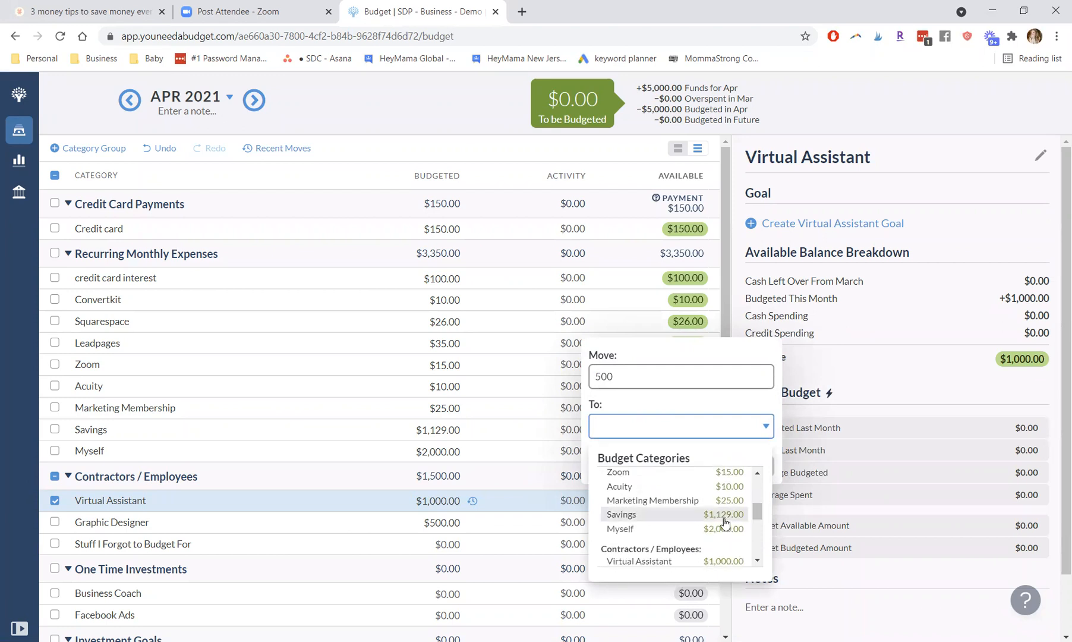
{"action": "left_click", "coordinate": [739, 514]}
{"action": "left_click", "coordinate": [736, 466]}
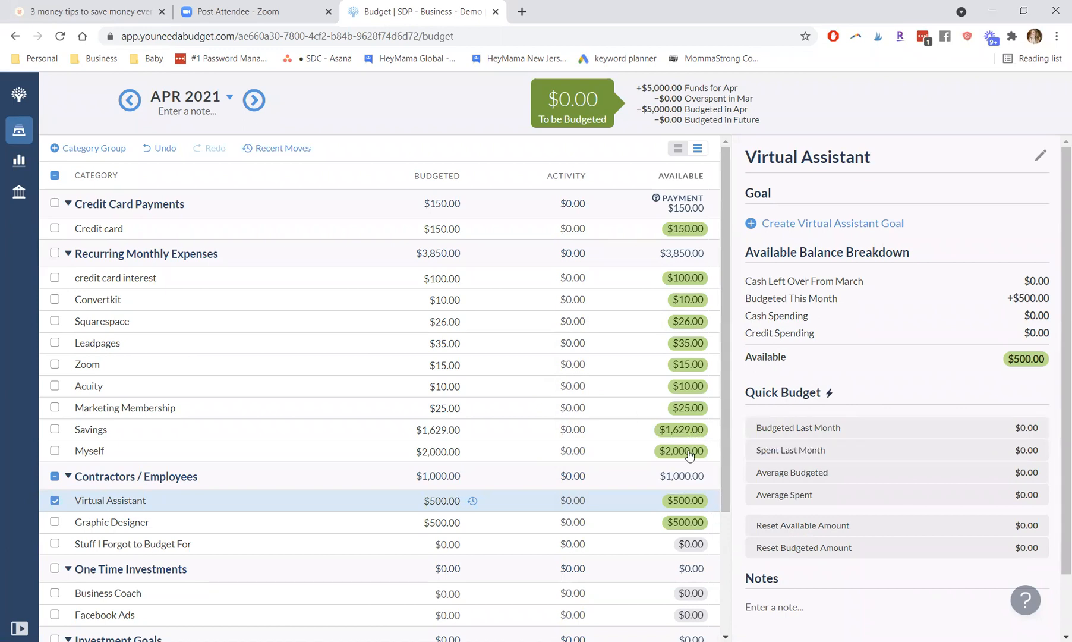
Step: Move $300 of the available Myself money to Savings under Recurring Monthly Expenses
{"action": "left_click_drag", "start_coordinate": [724, 438], "coordinate": [723, 447]}
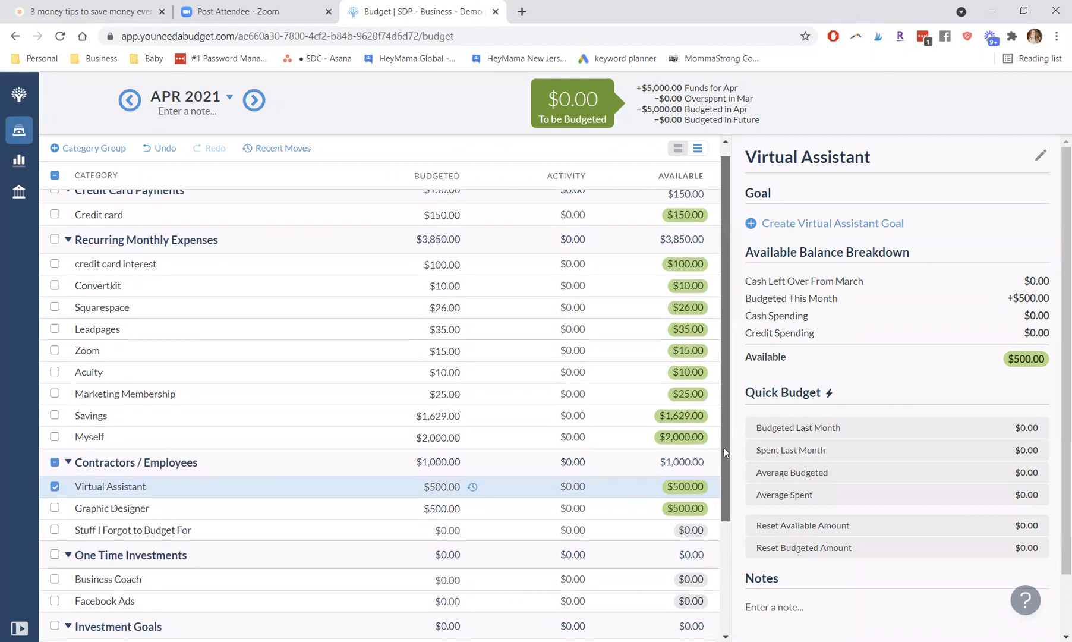
{"action": "left_click", "coordinate": [667, 440]}
{"action": "type", "text": "300"}
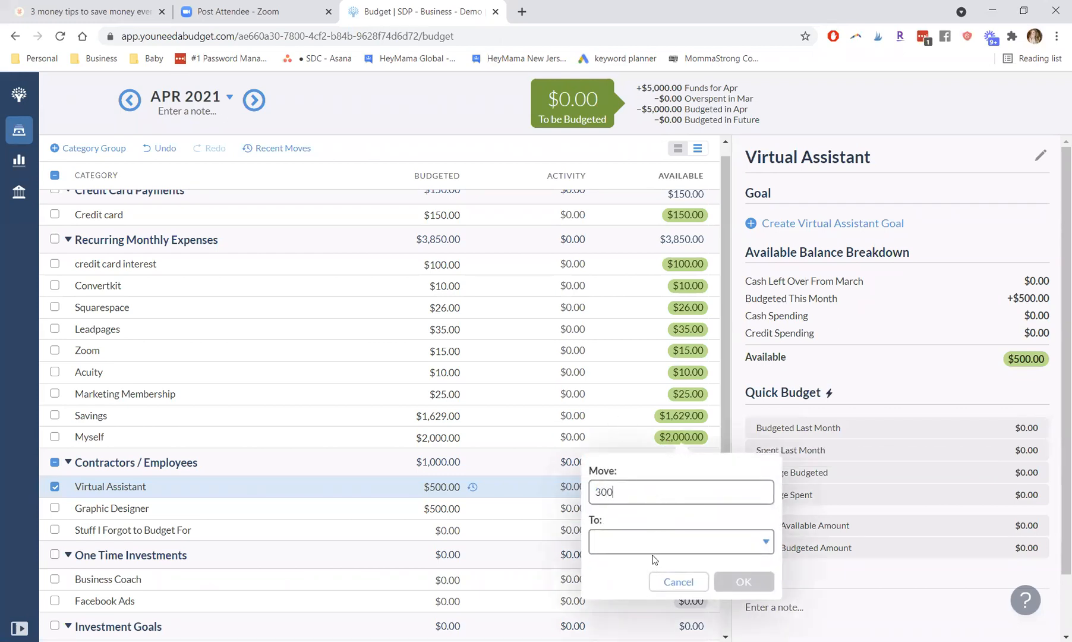
{"action": "left_click", "coordinate": [654, 544]}
{"action": "left_click_drag", "start_coordinate": [755, 438], "coordinate": [752, 466]}
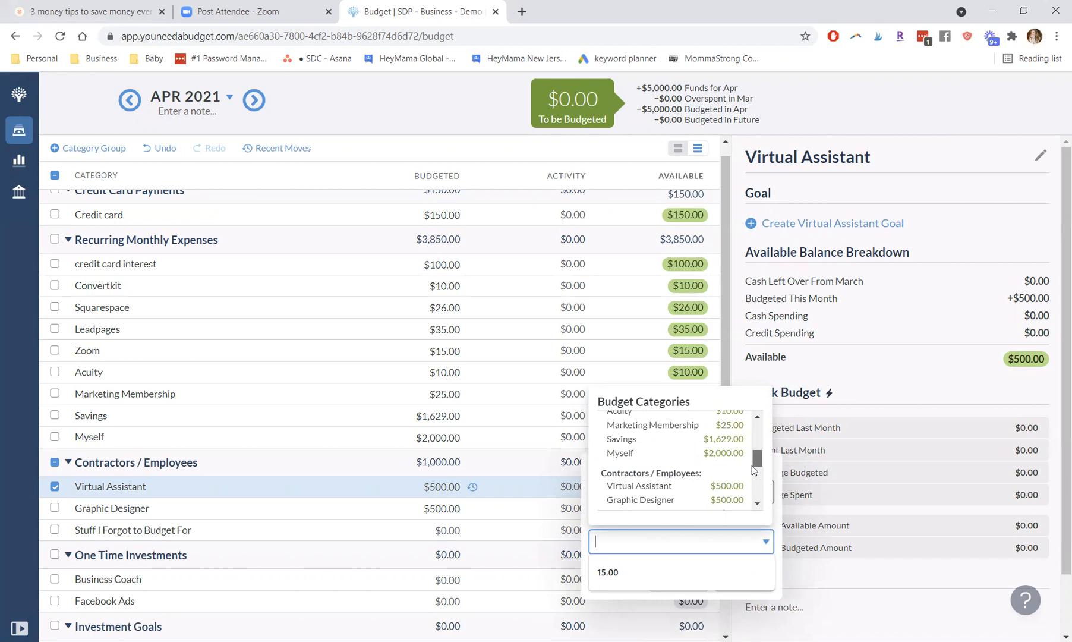
{"action": "left_click", "coordinate": [721, 440]}
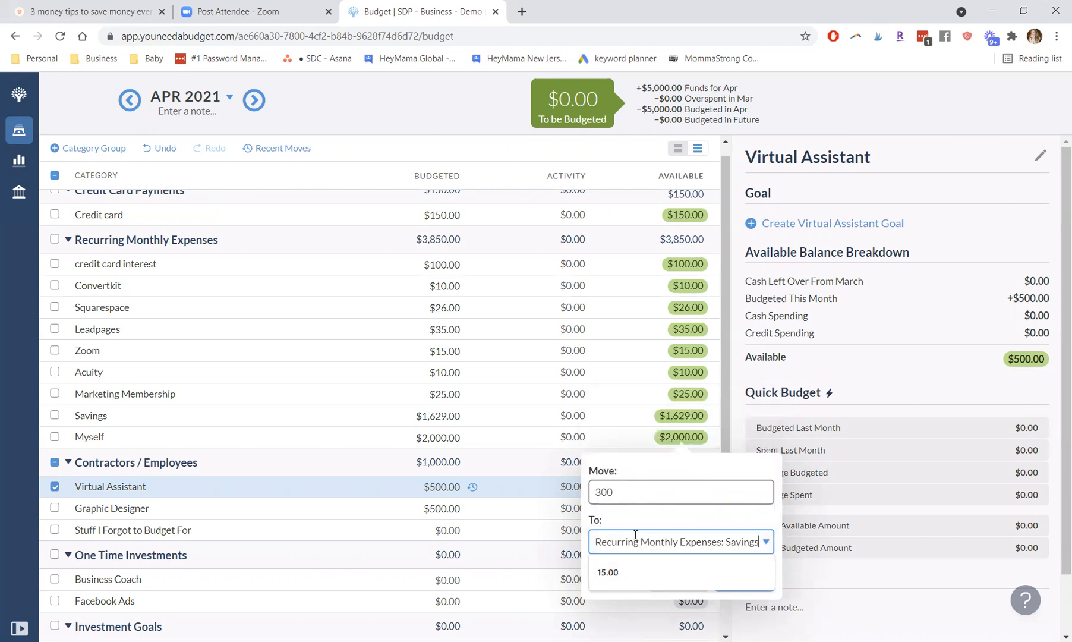
{"action": "left_click", "coordinate": [664, 521]}
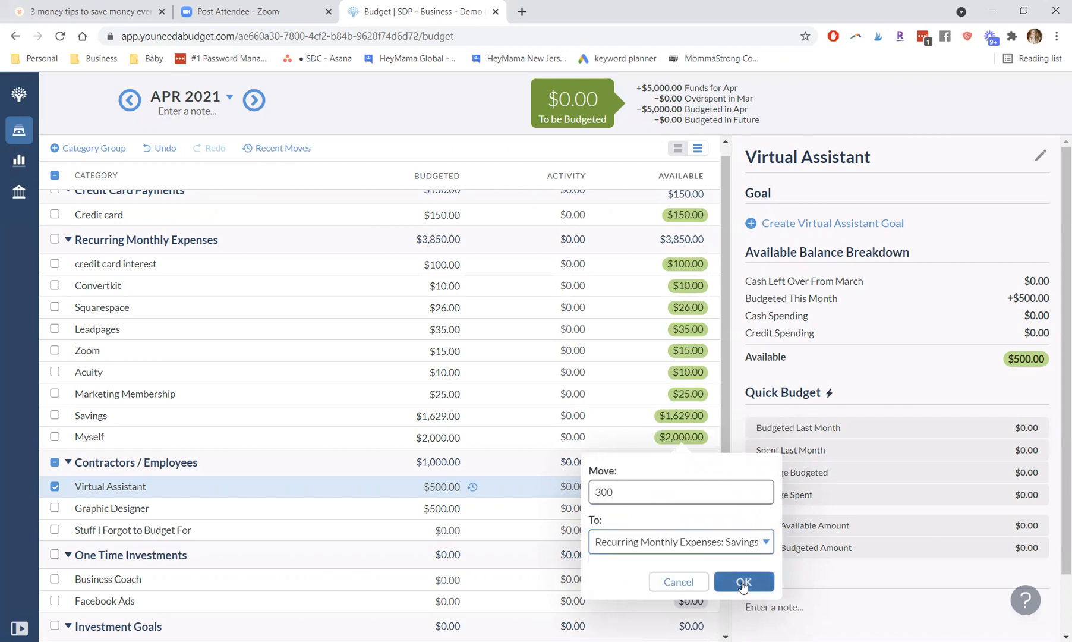
{"action": "left_click", "coordinate": [741, 579]}
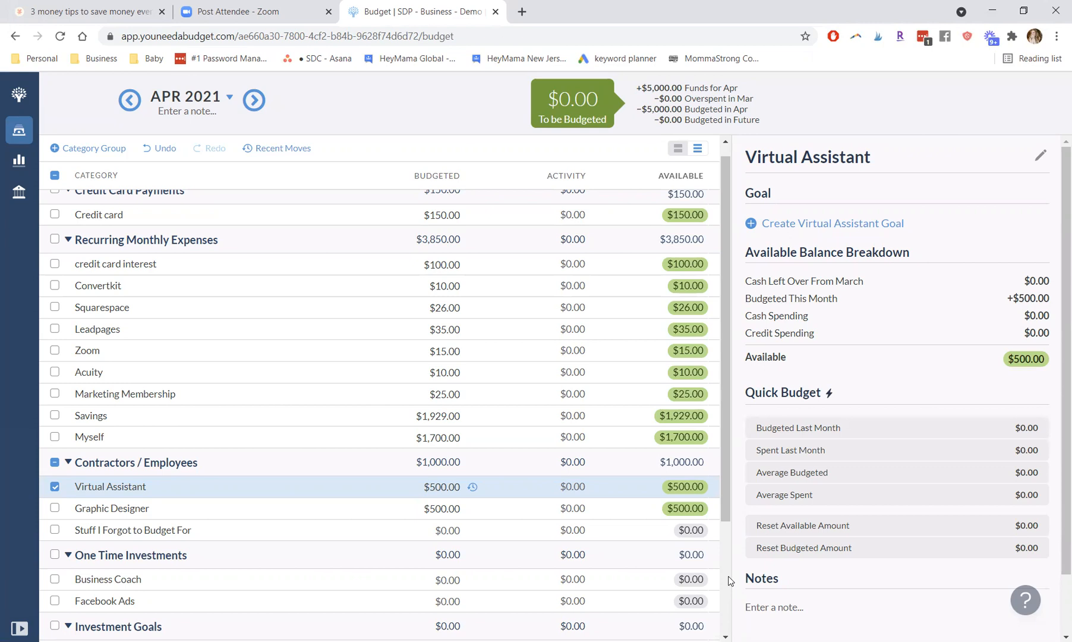
{"action": "left_click", "coordinate": [410, 508]}
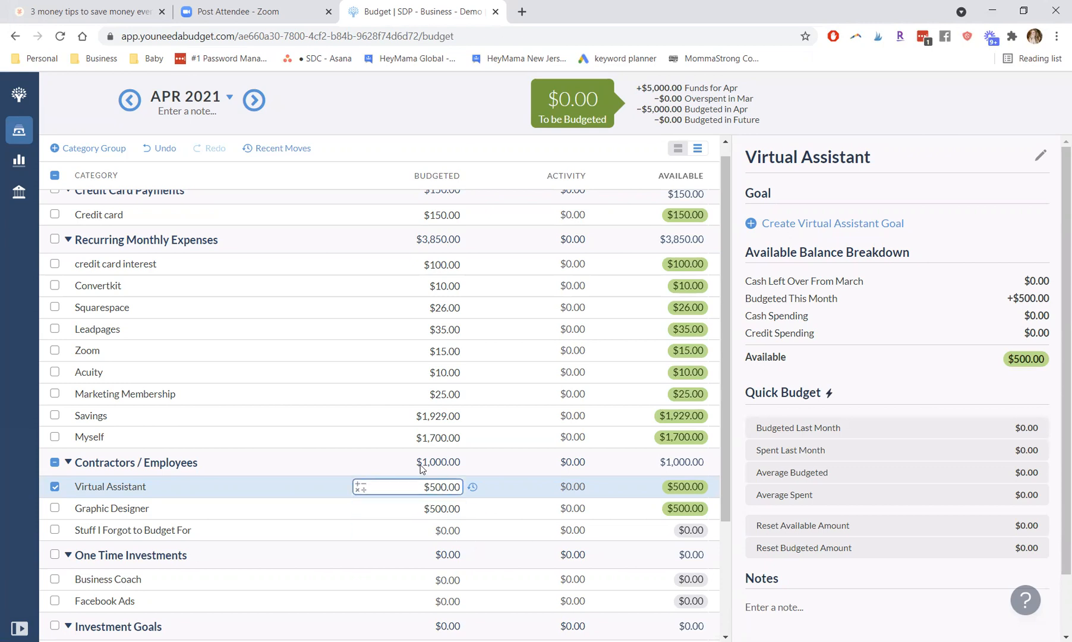